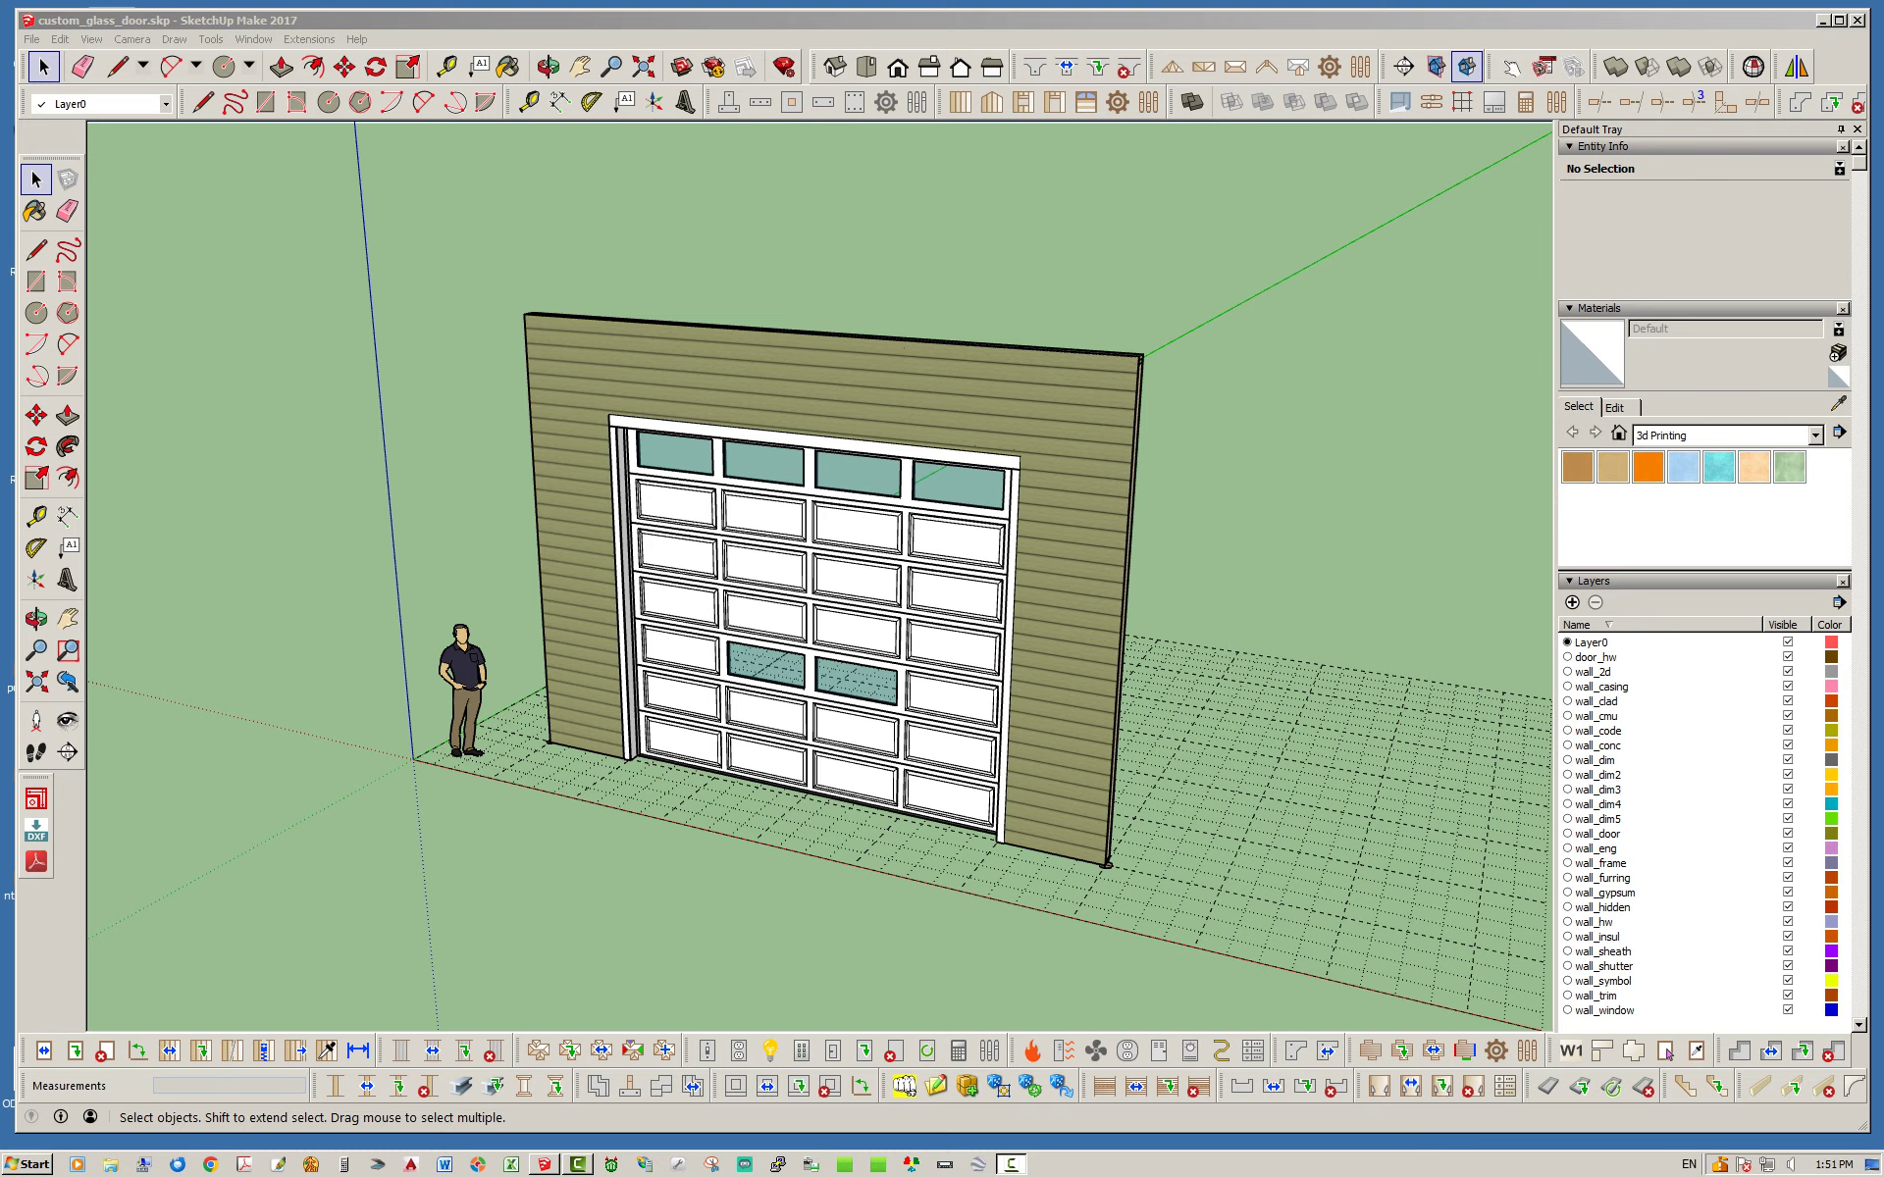
Open the wall's garage door assembly for editing.
mouse_move(834, 608)
middle_mouse_down()
mouse_move(923, 628)
mouse_move(1020, 686)
mouse_move(795, 652)
mouse_move(815, 721)
middle_mouse_up()
scroll(810, 659, "up", 4)
scroll(810, 659, "down", 2)
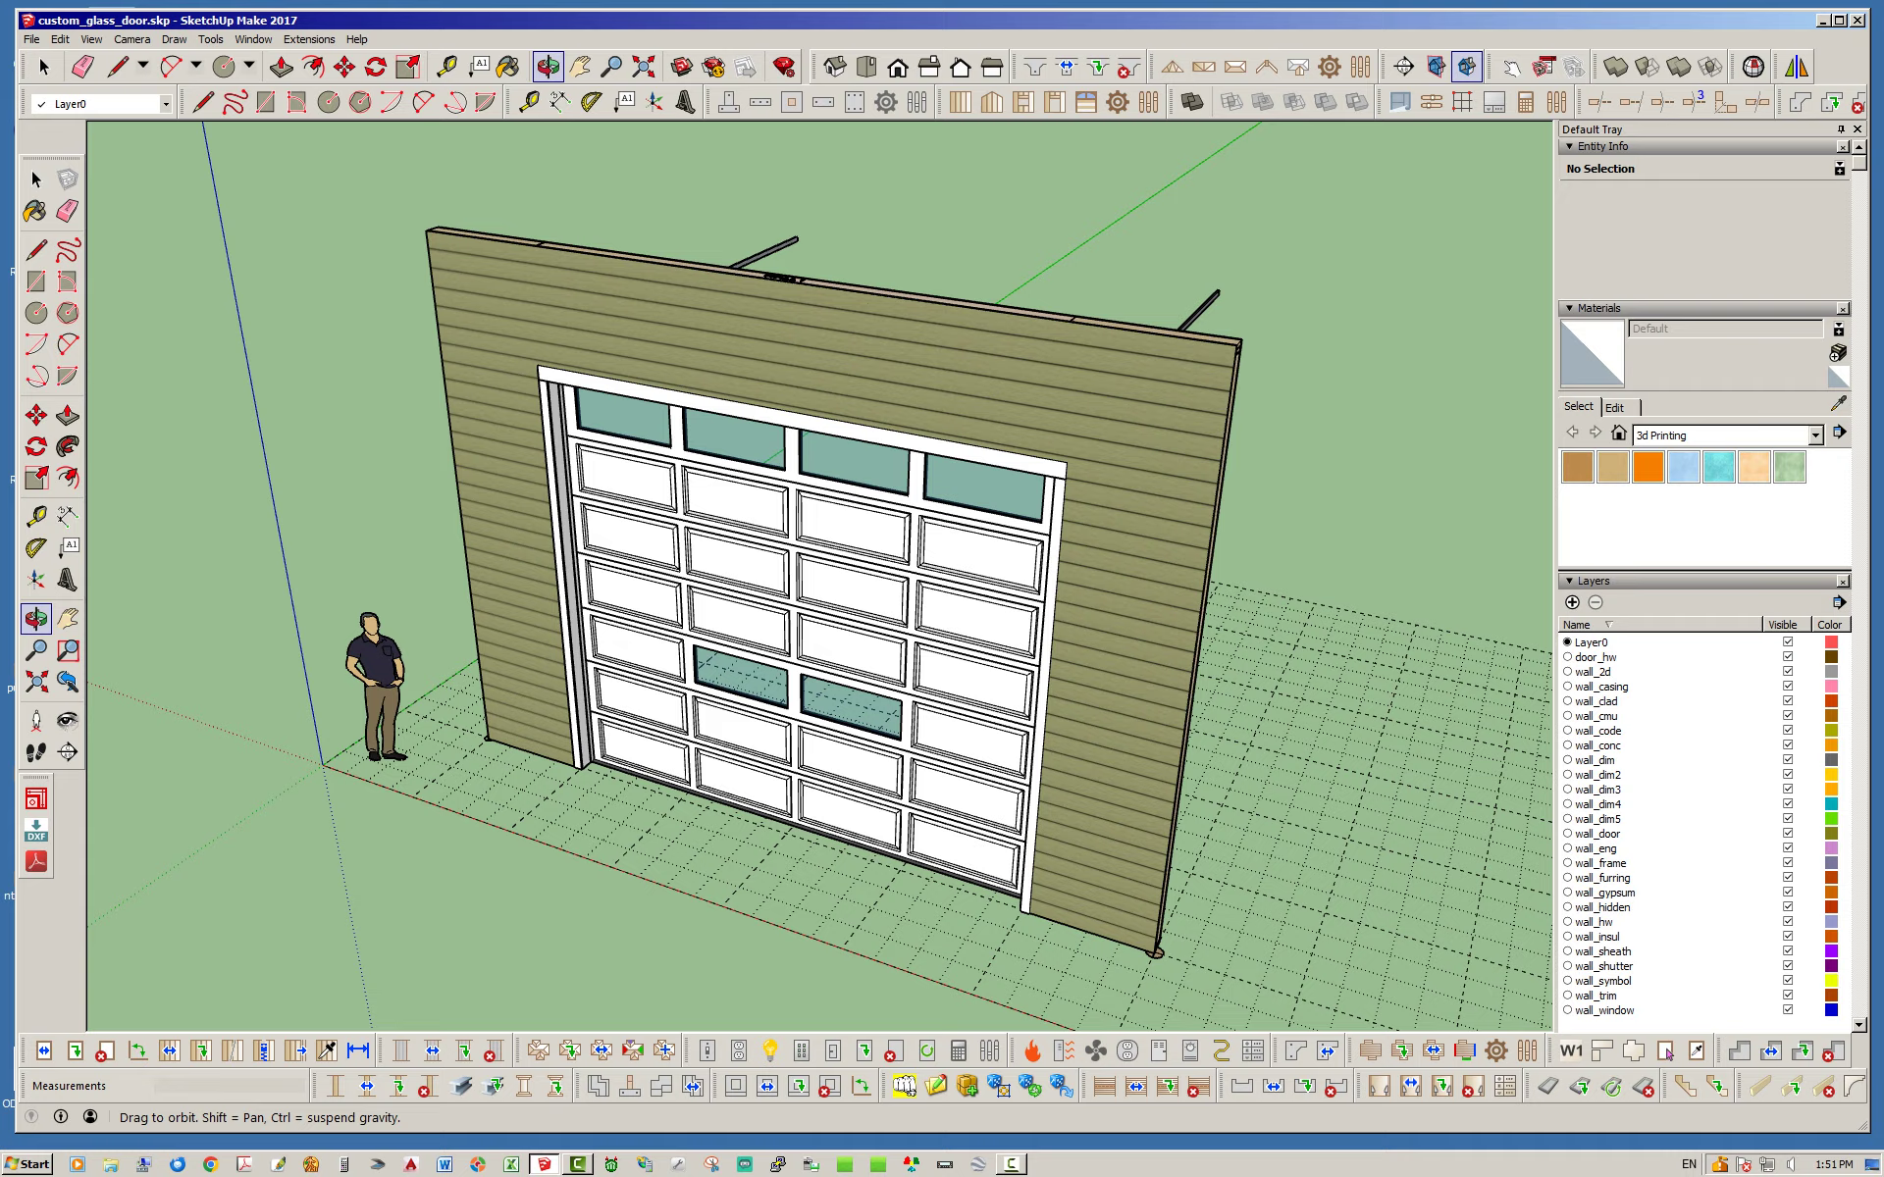
middle_click_drag(756, 589, 765, 588)
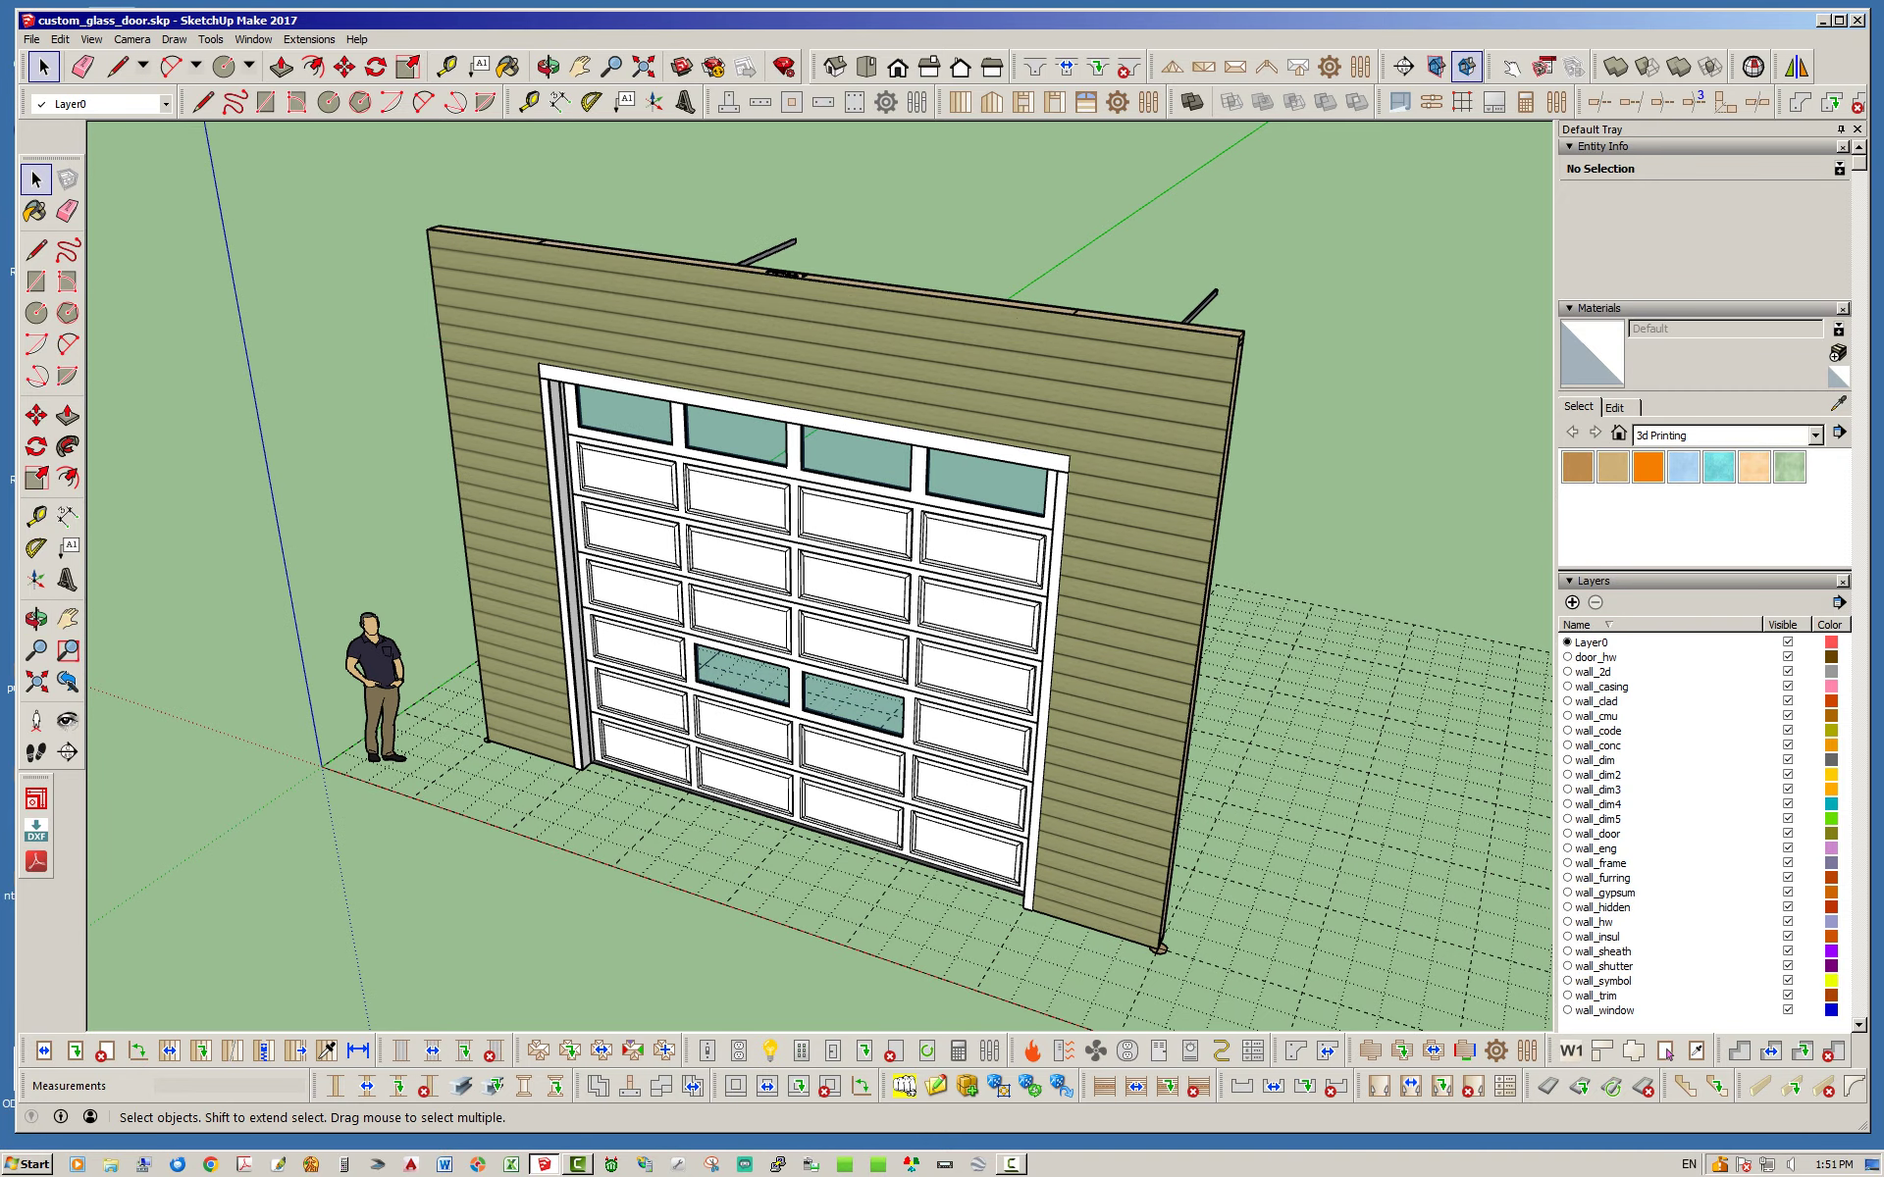
middle_click_drag(766, 589, 785, 588)
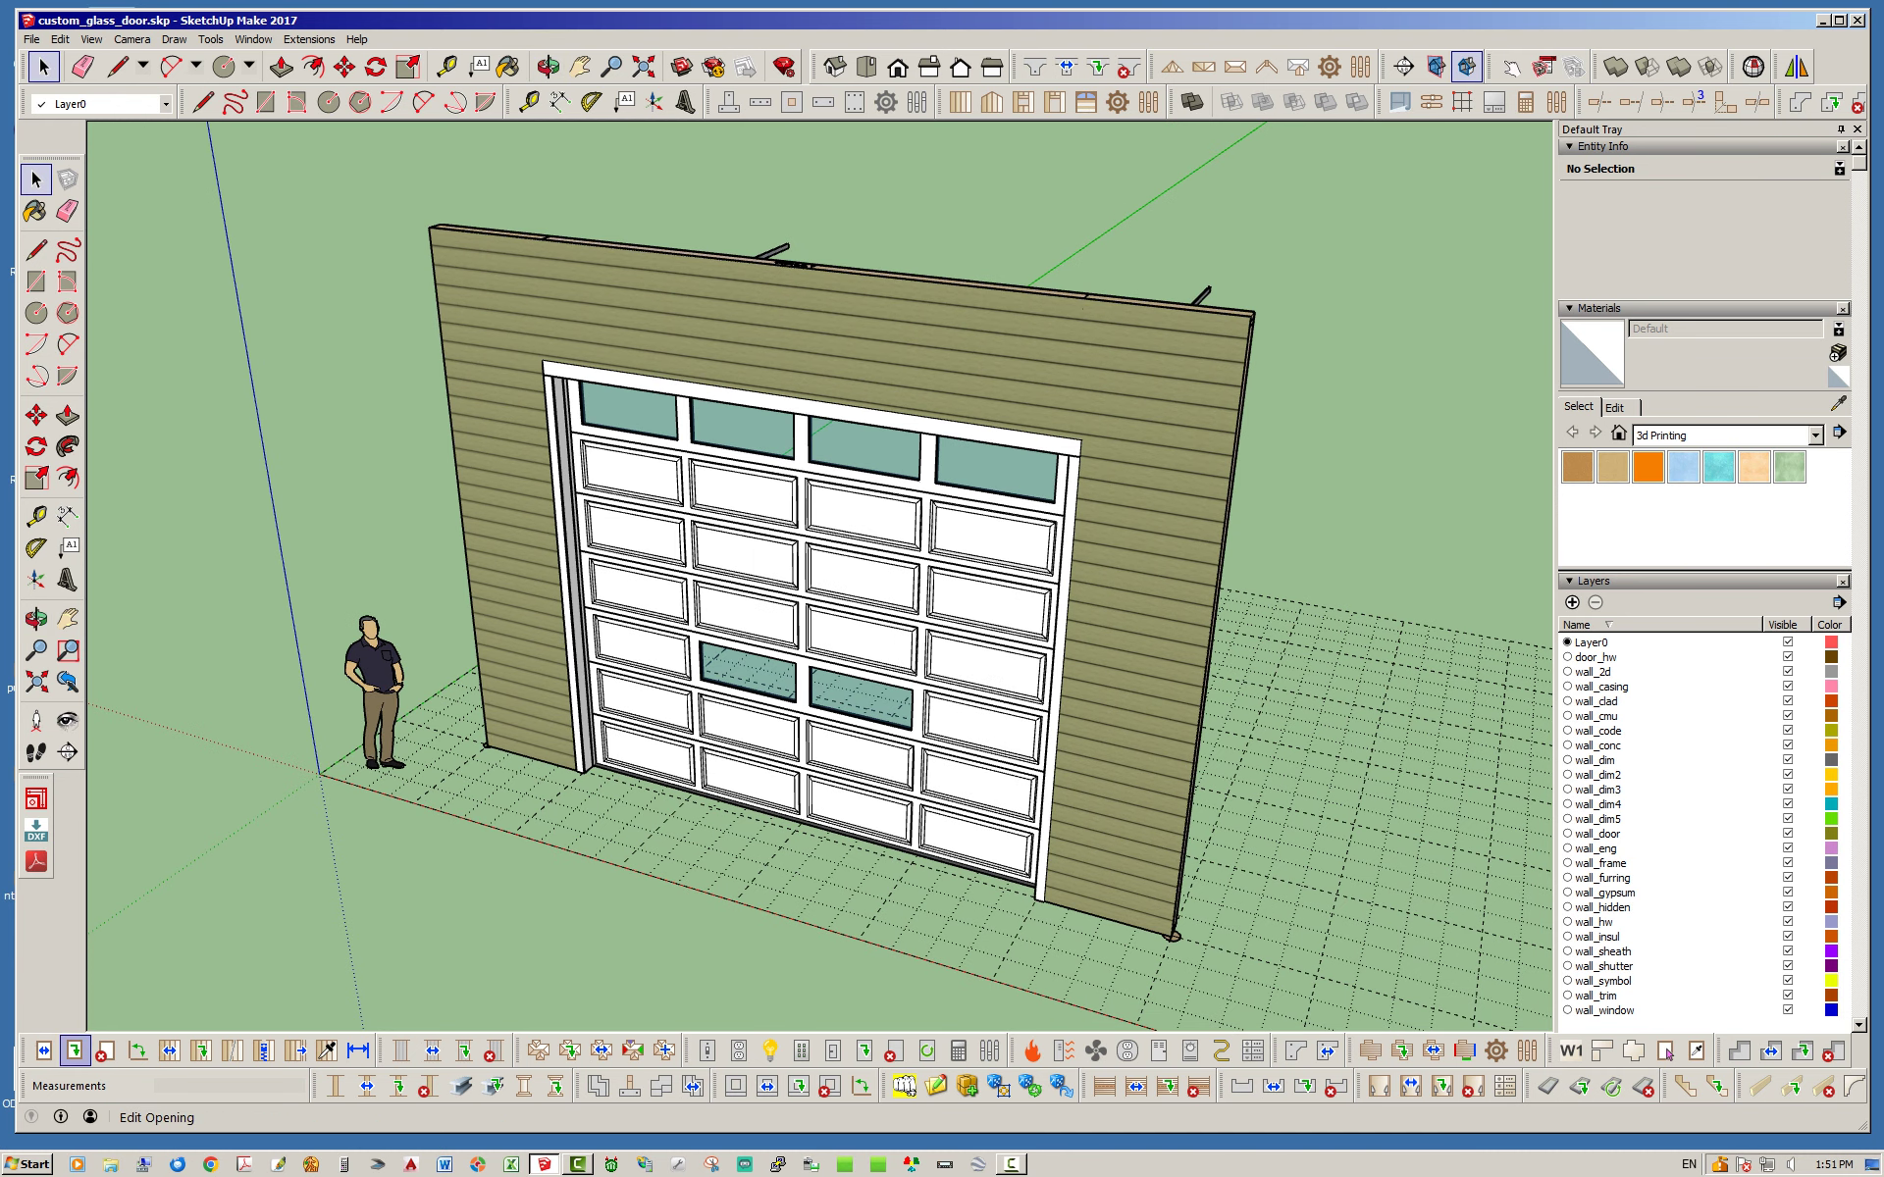
left_click(74, 1055)
left_click(884, 560)
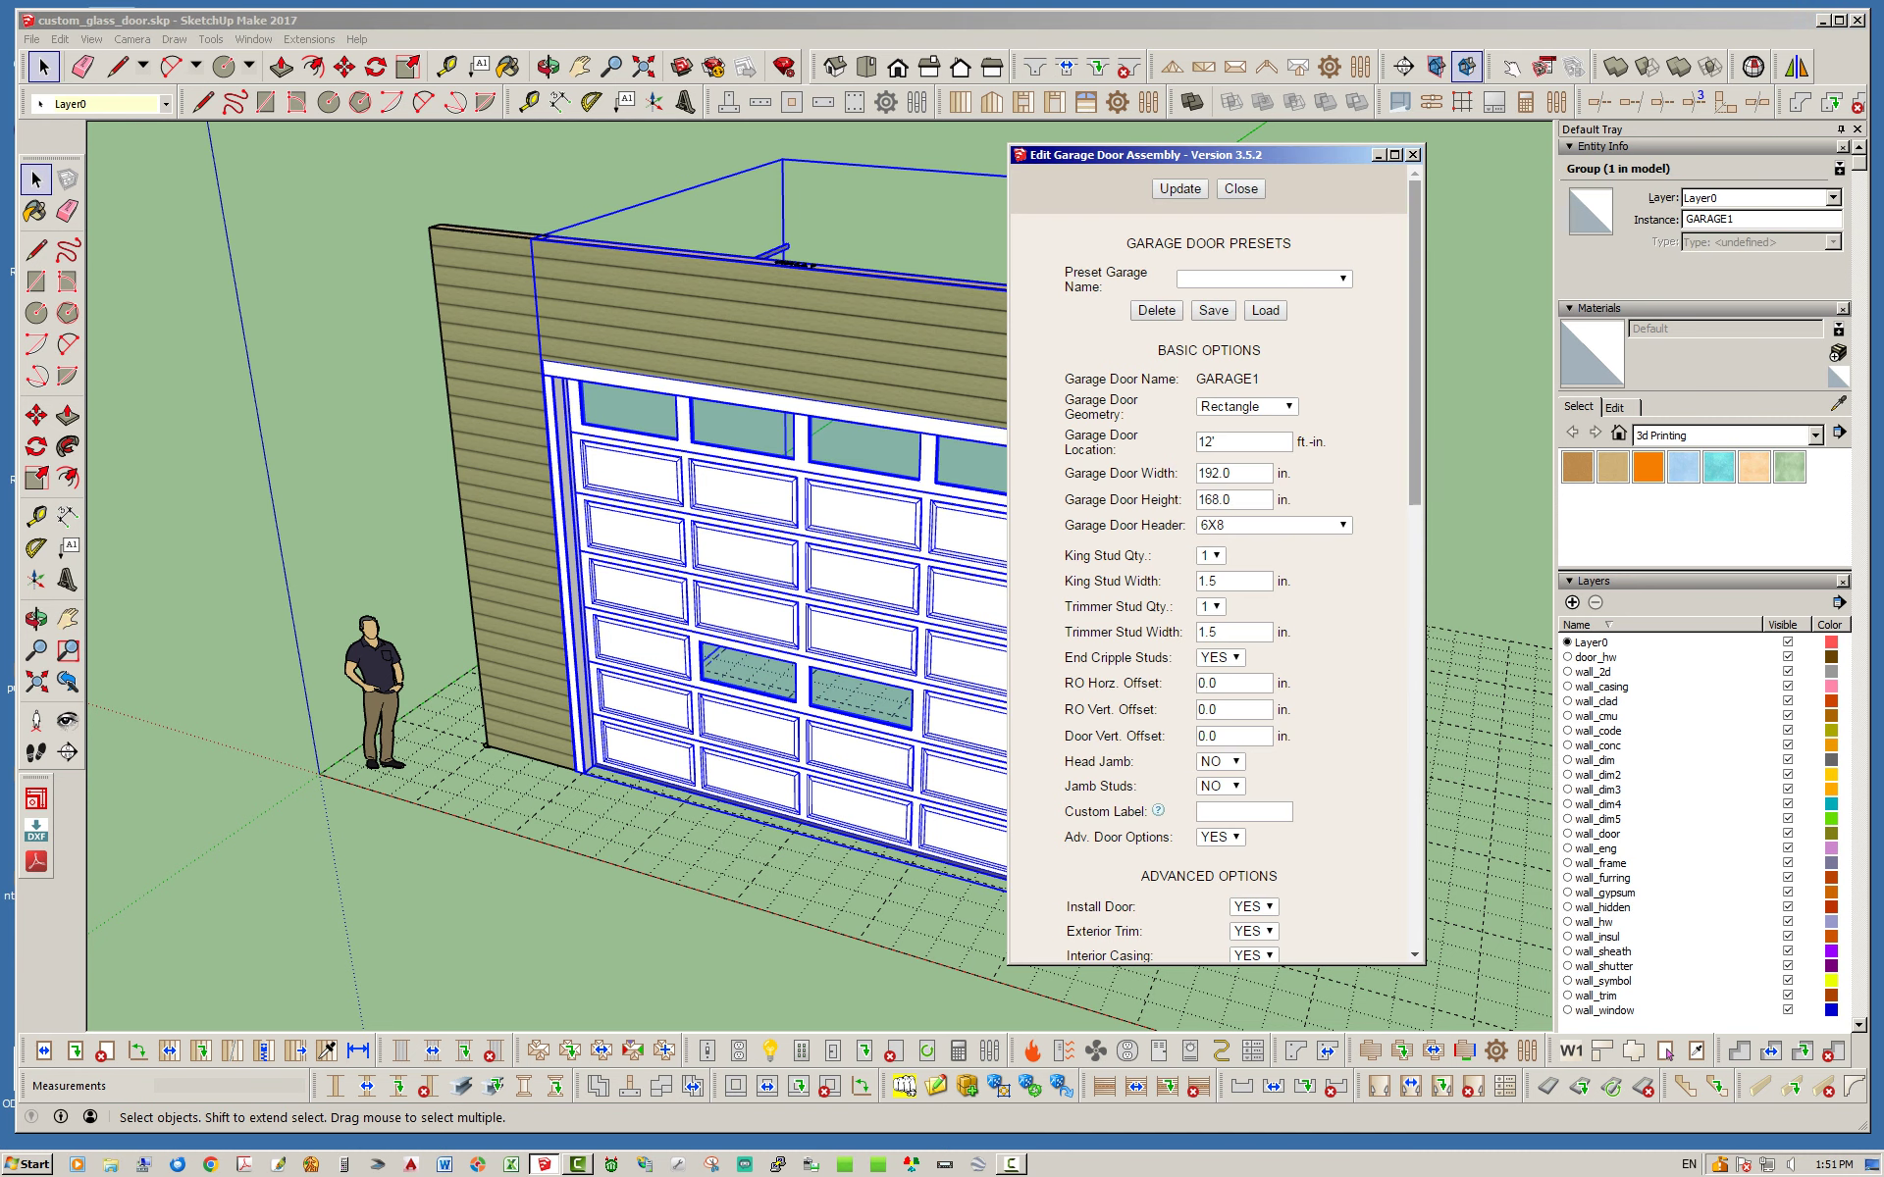
Set the garage door's Door Type to Raised Panel and update the model.
scroll(1212, 569, "down", 4)
scroll(1211, 589, "down", 5)
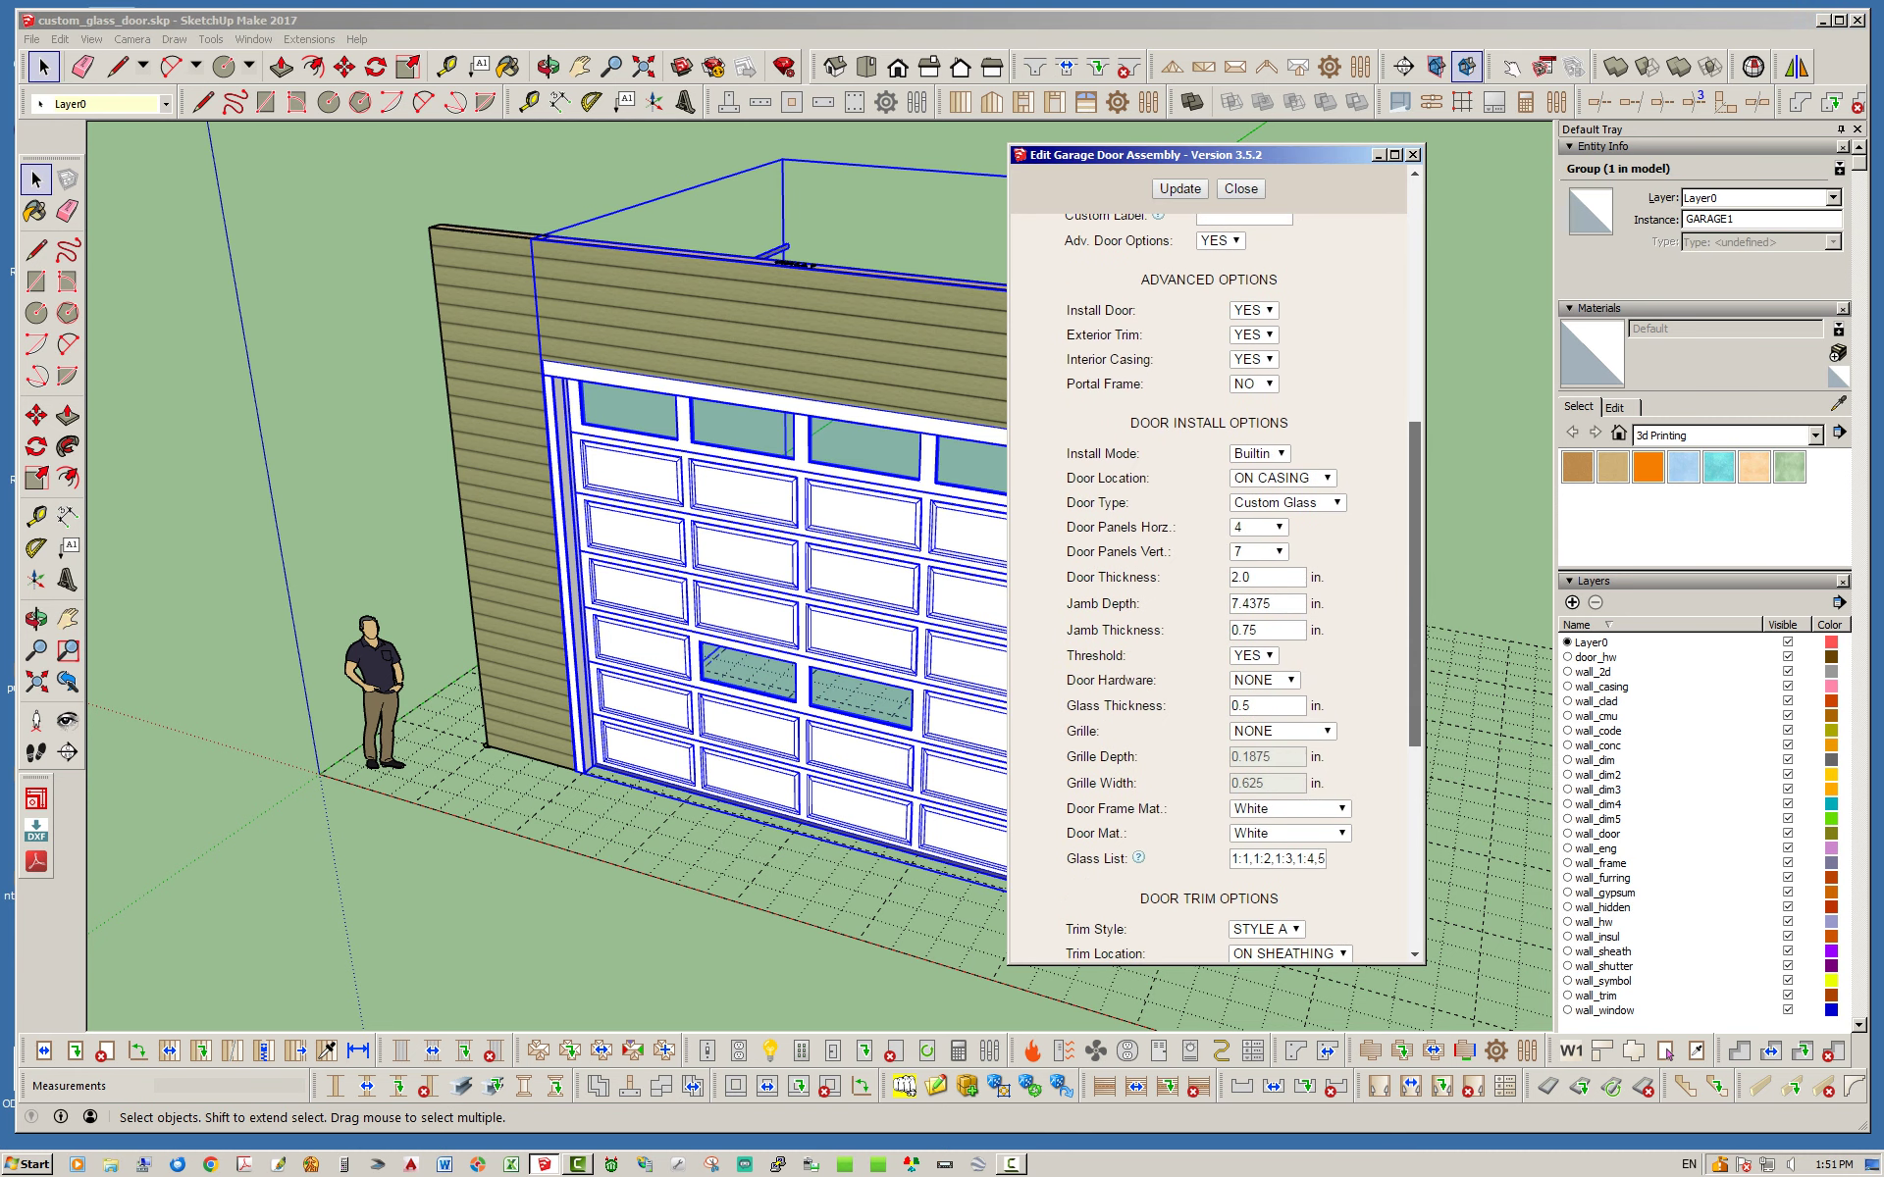
scroll(1212, 588, "down", 1)
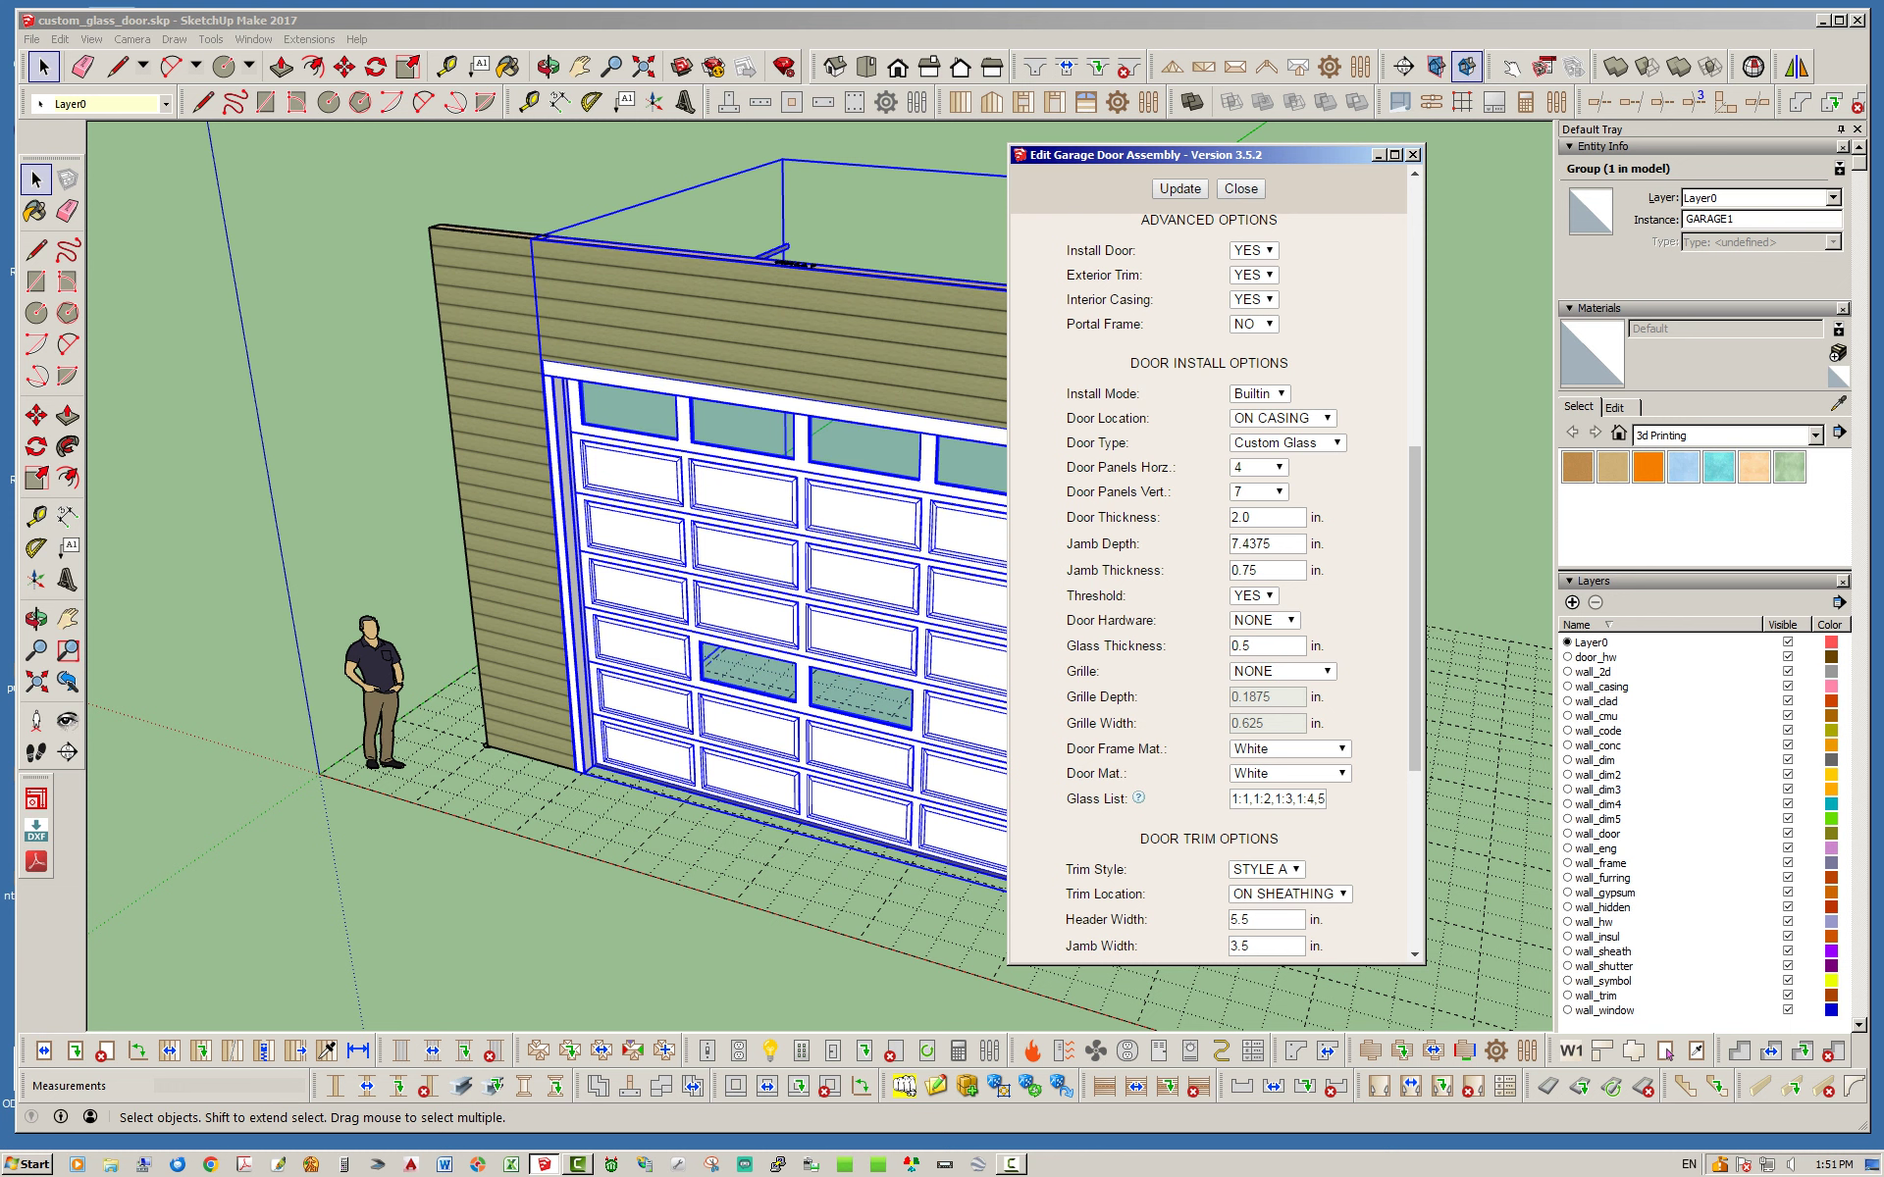
left_click(1285, 442)
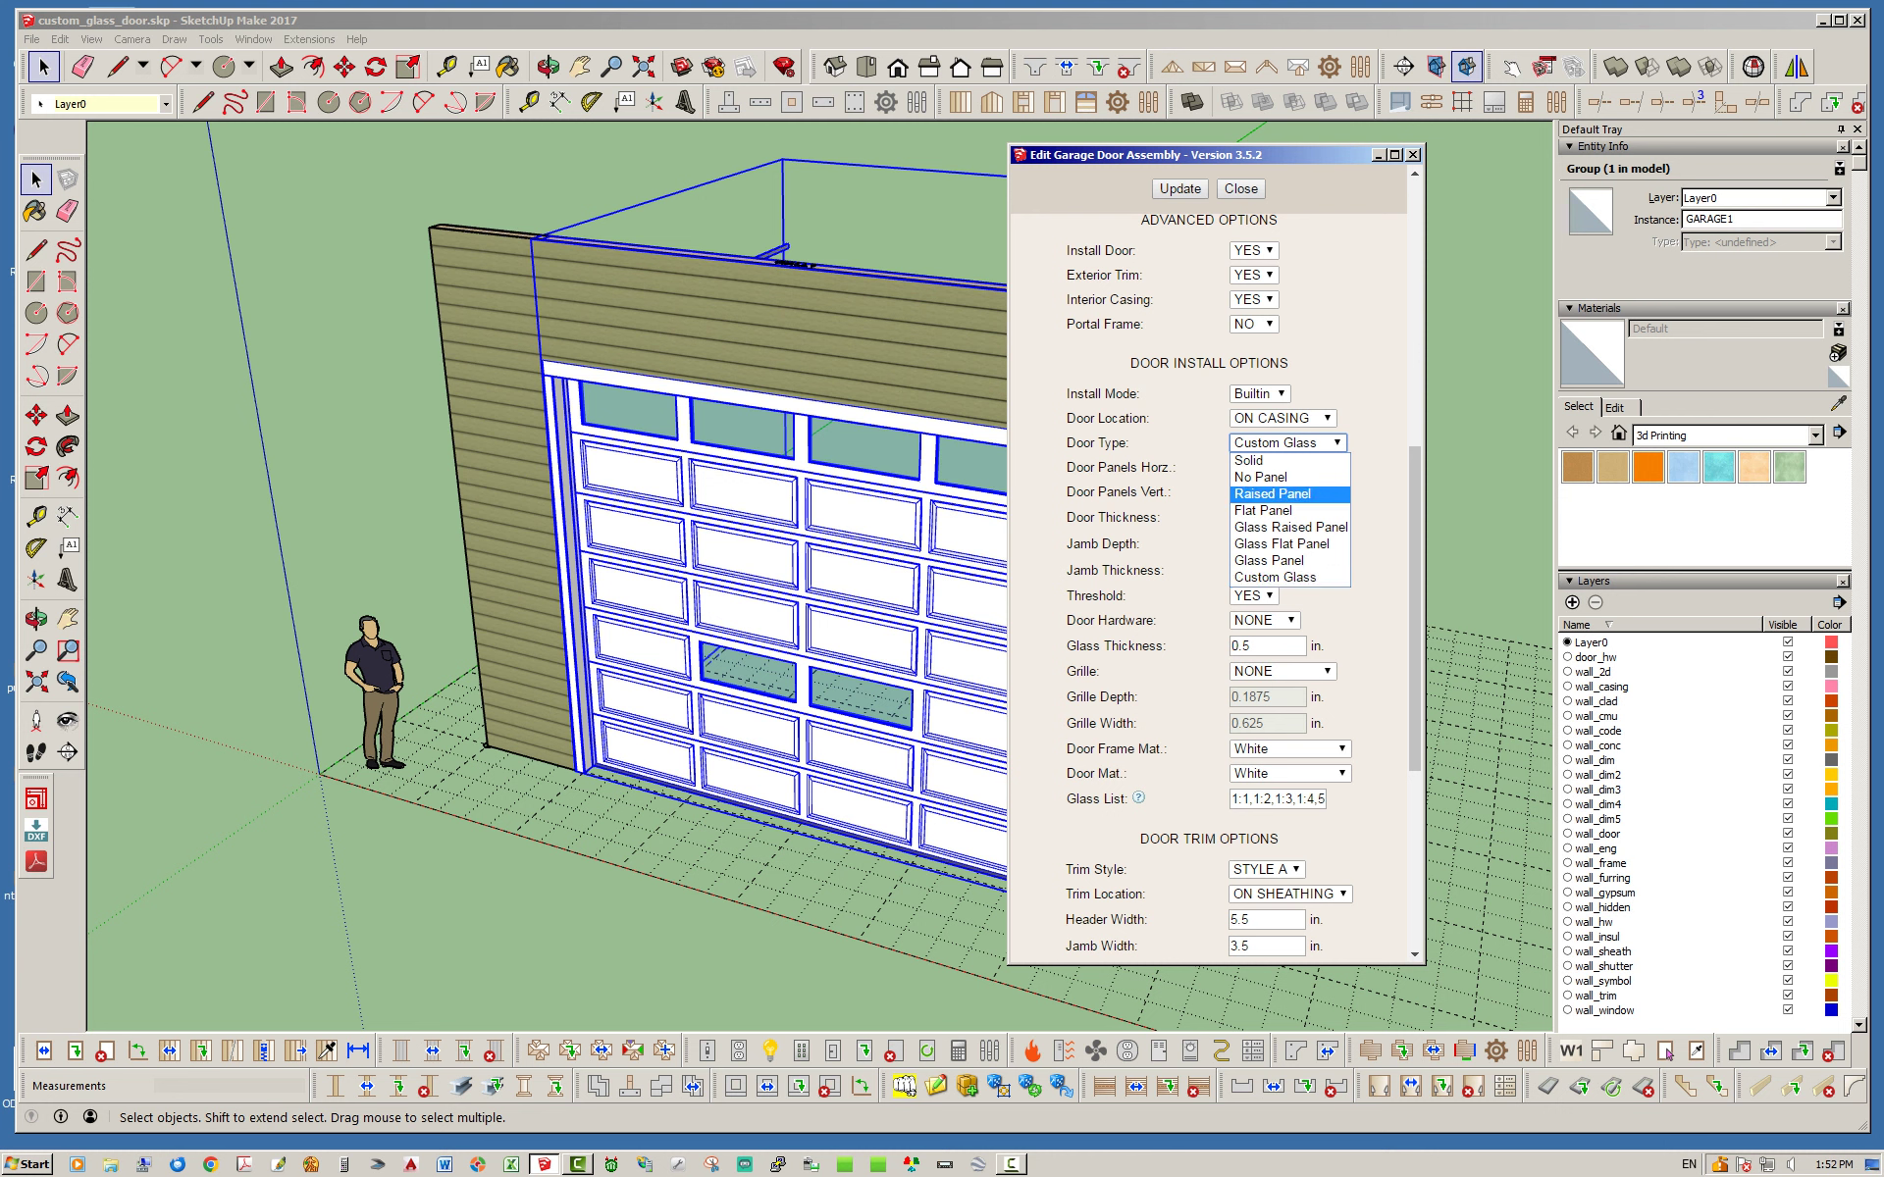
left_click(1272, 493)
left_click(1180, 188)
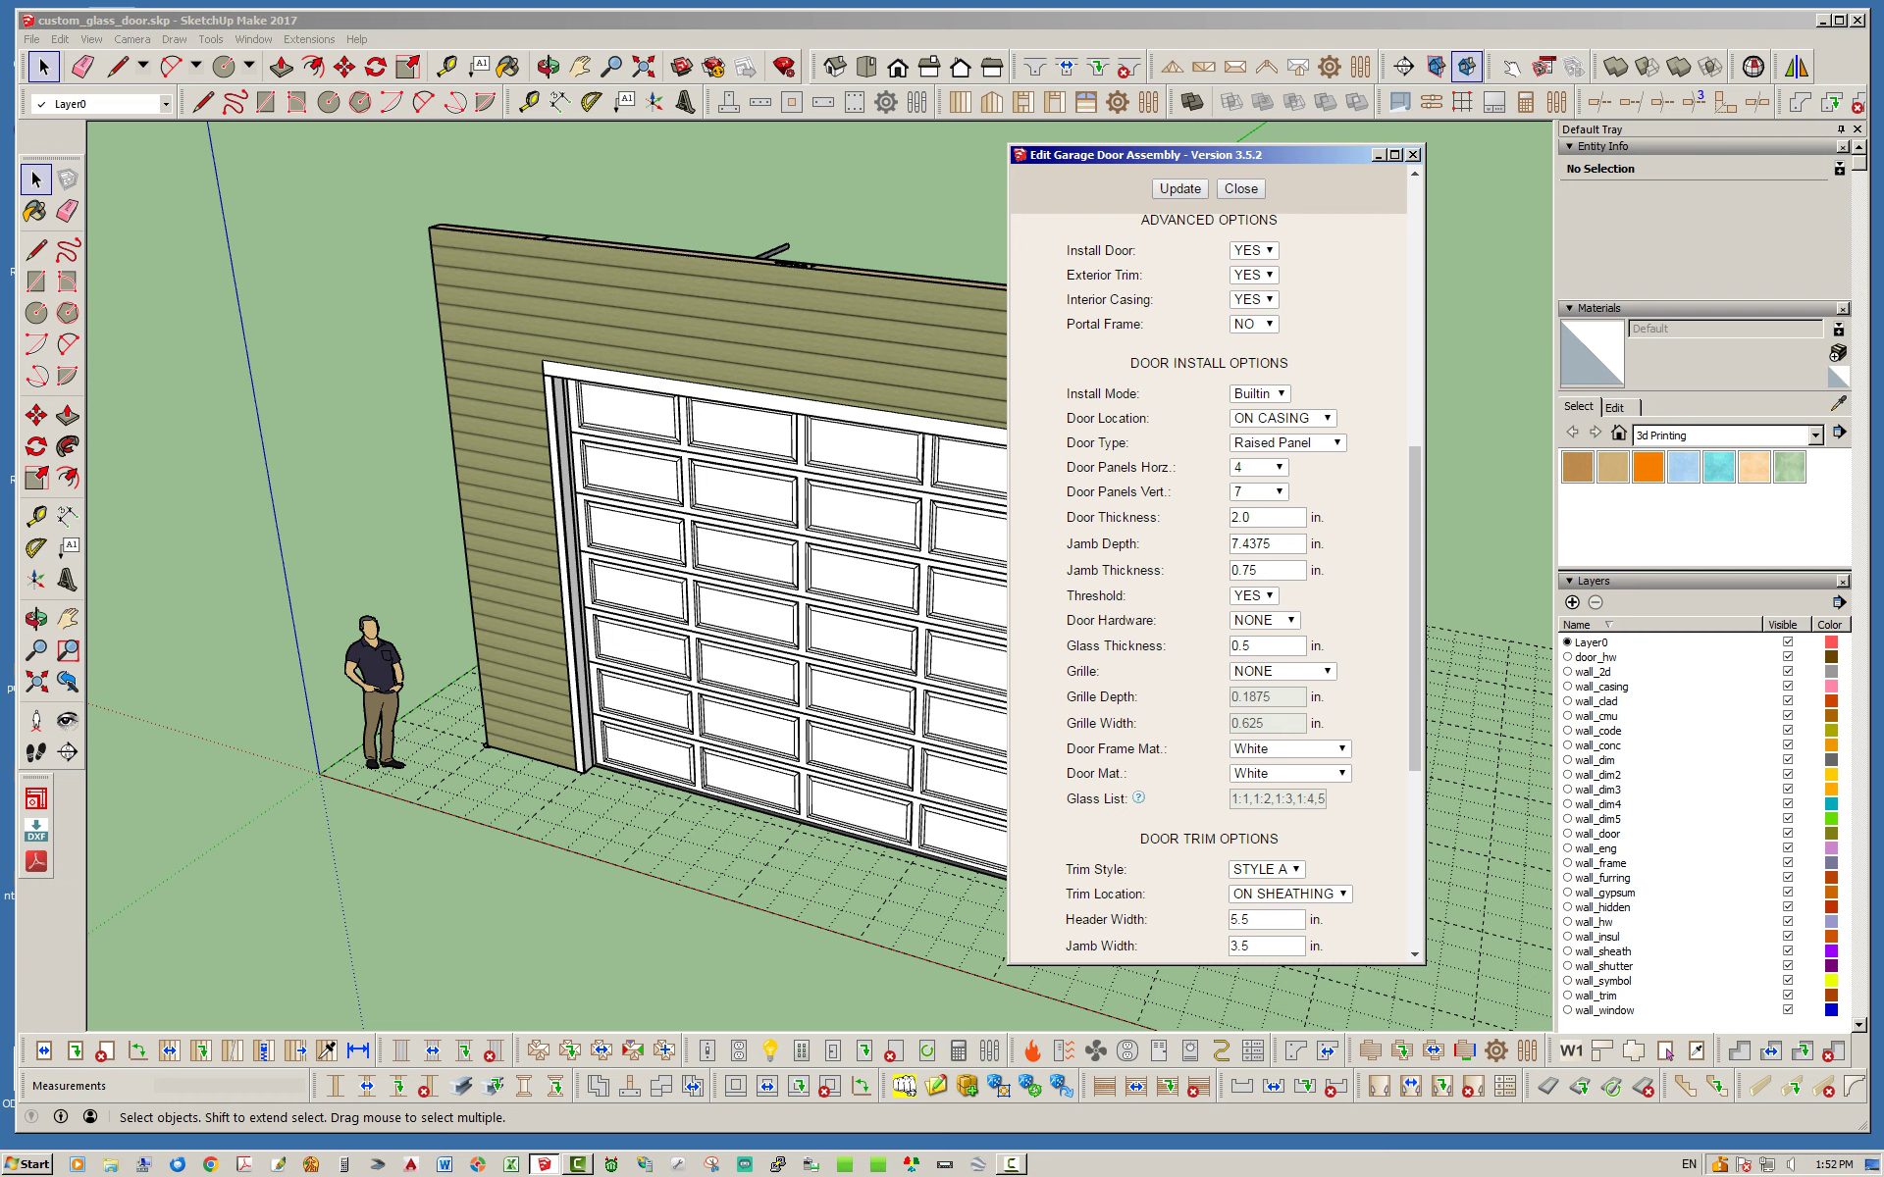
Uncover the door by moving the edit dialog aside, and update the door with the Glass Raised Panel type.
left_click_drag(1199, 155, 1335, 166)
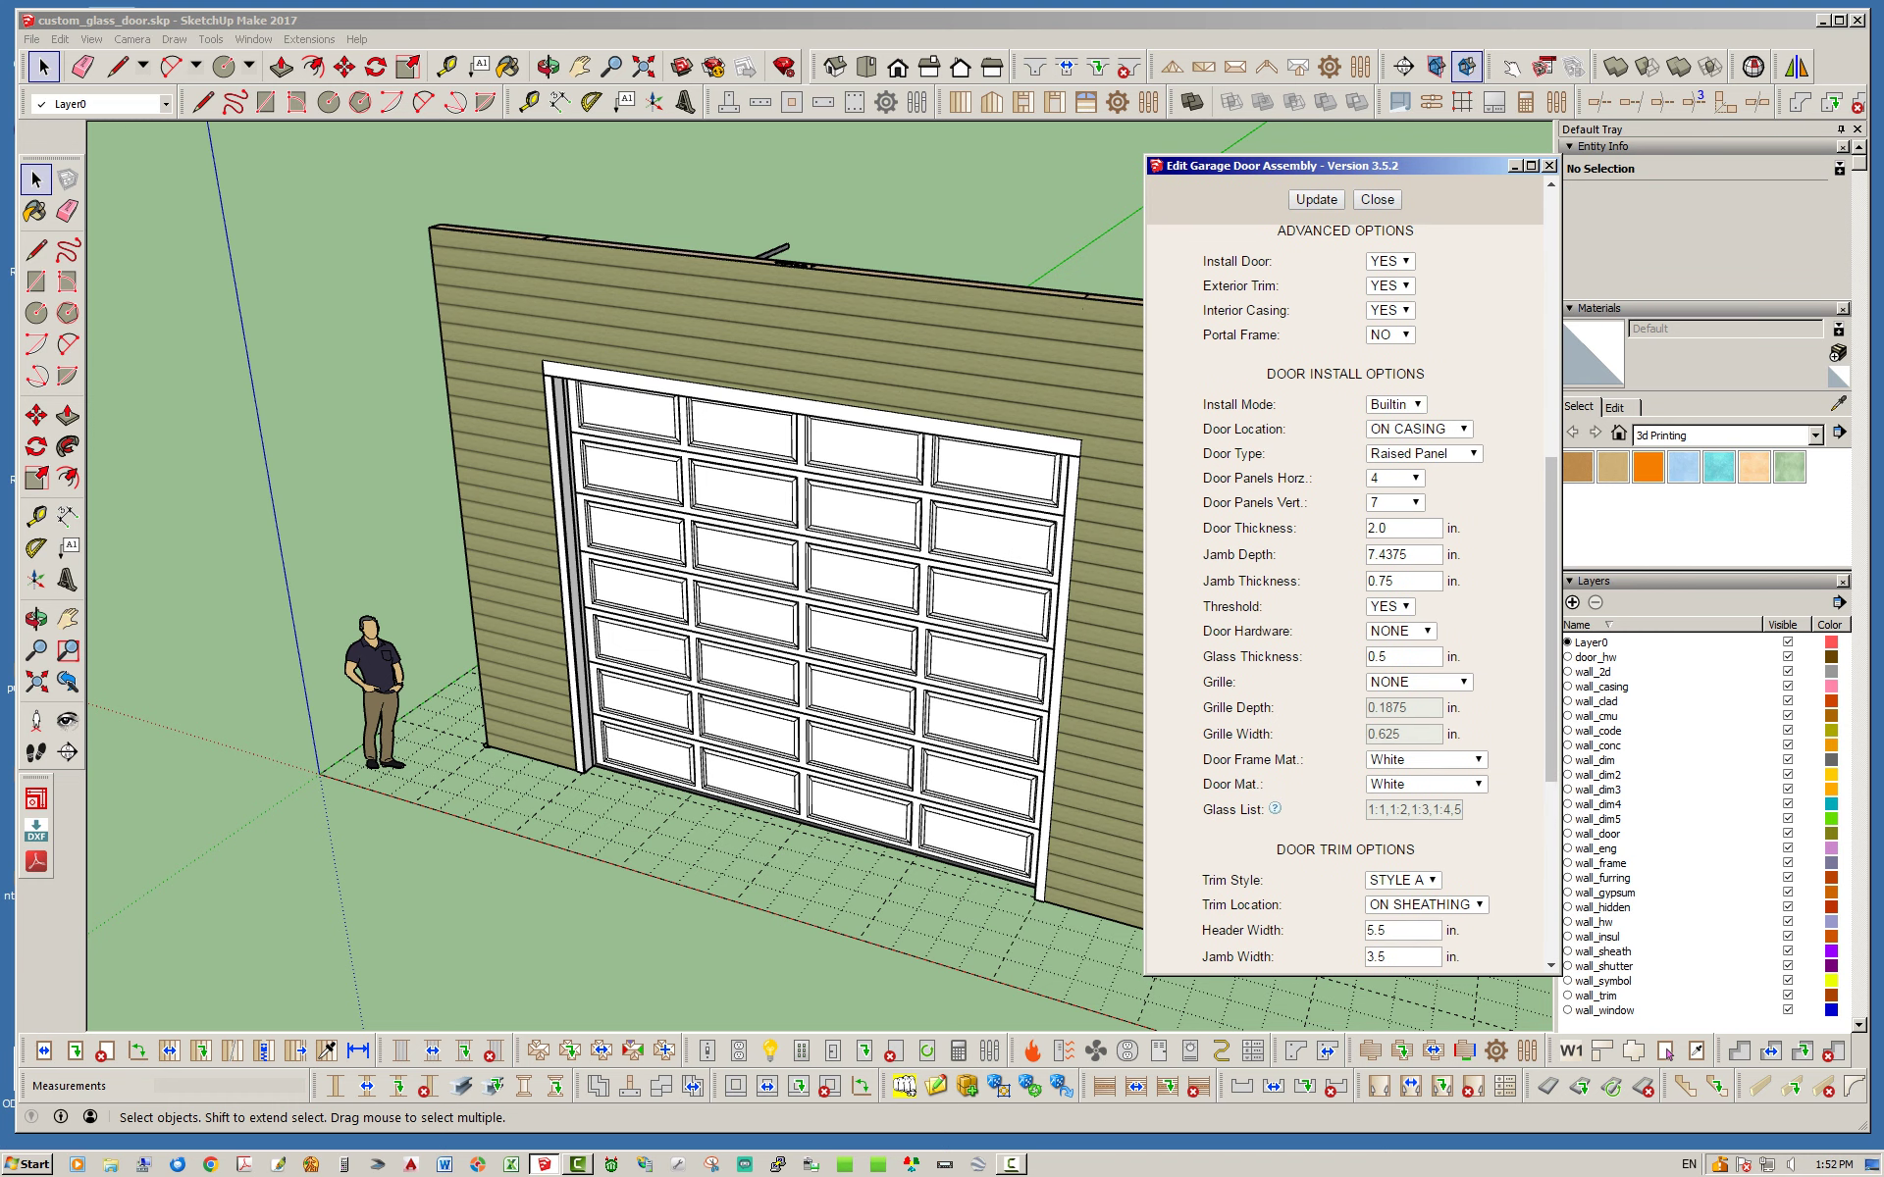
left_click(1422, 453)
left_click(1429, 453)
left_click(1428, 453)
key("Down")
key("Down")
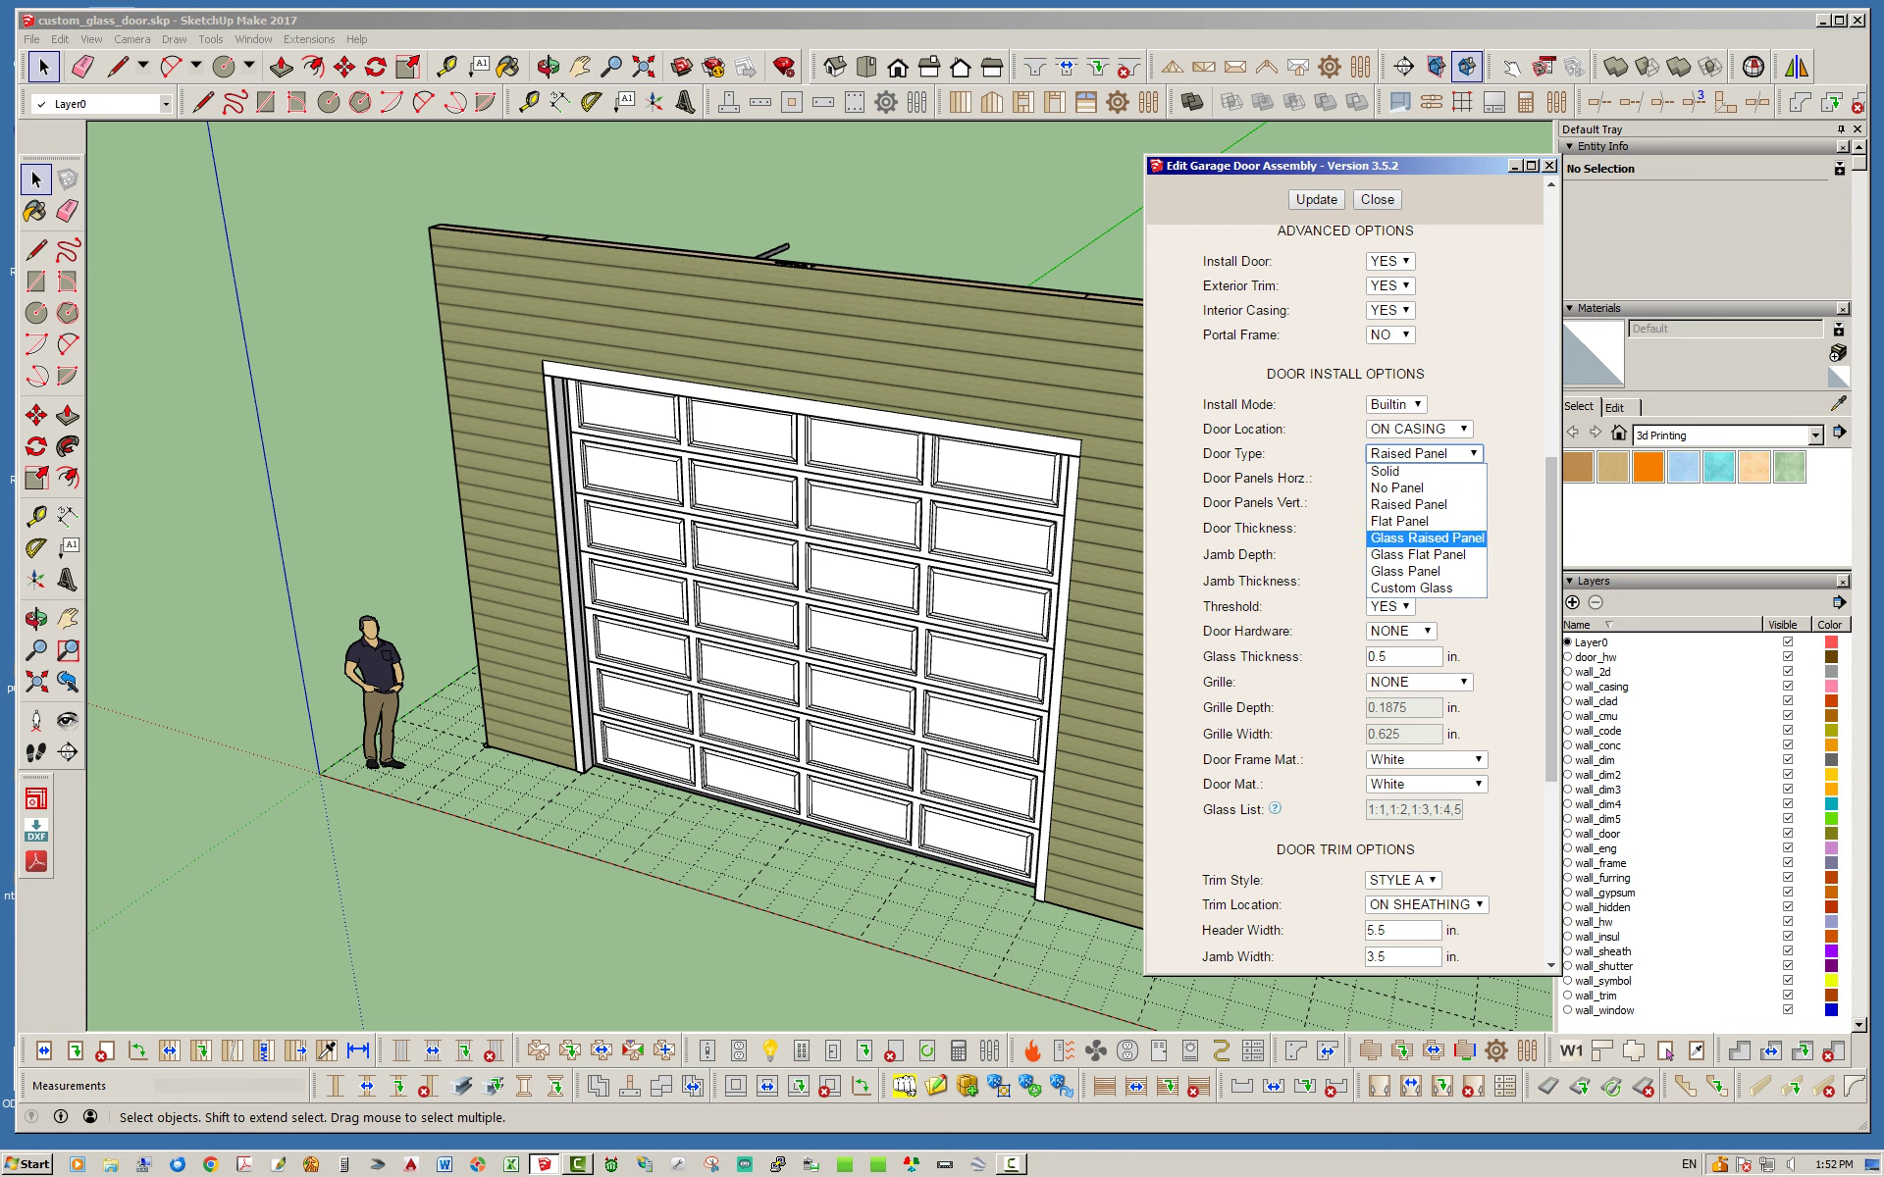
left_click(1426, 539)
left_click(1315, 201)
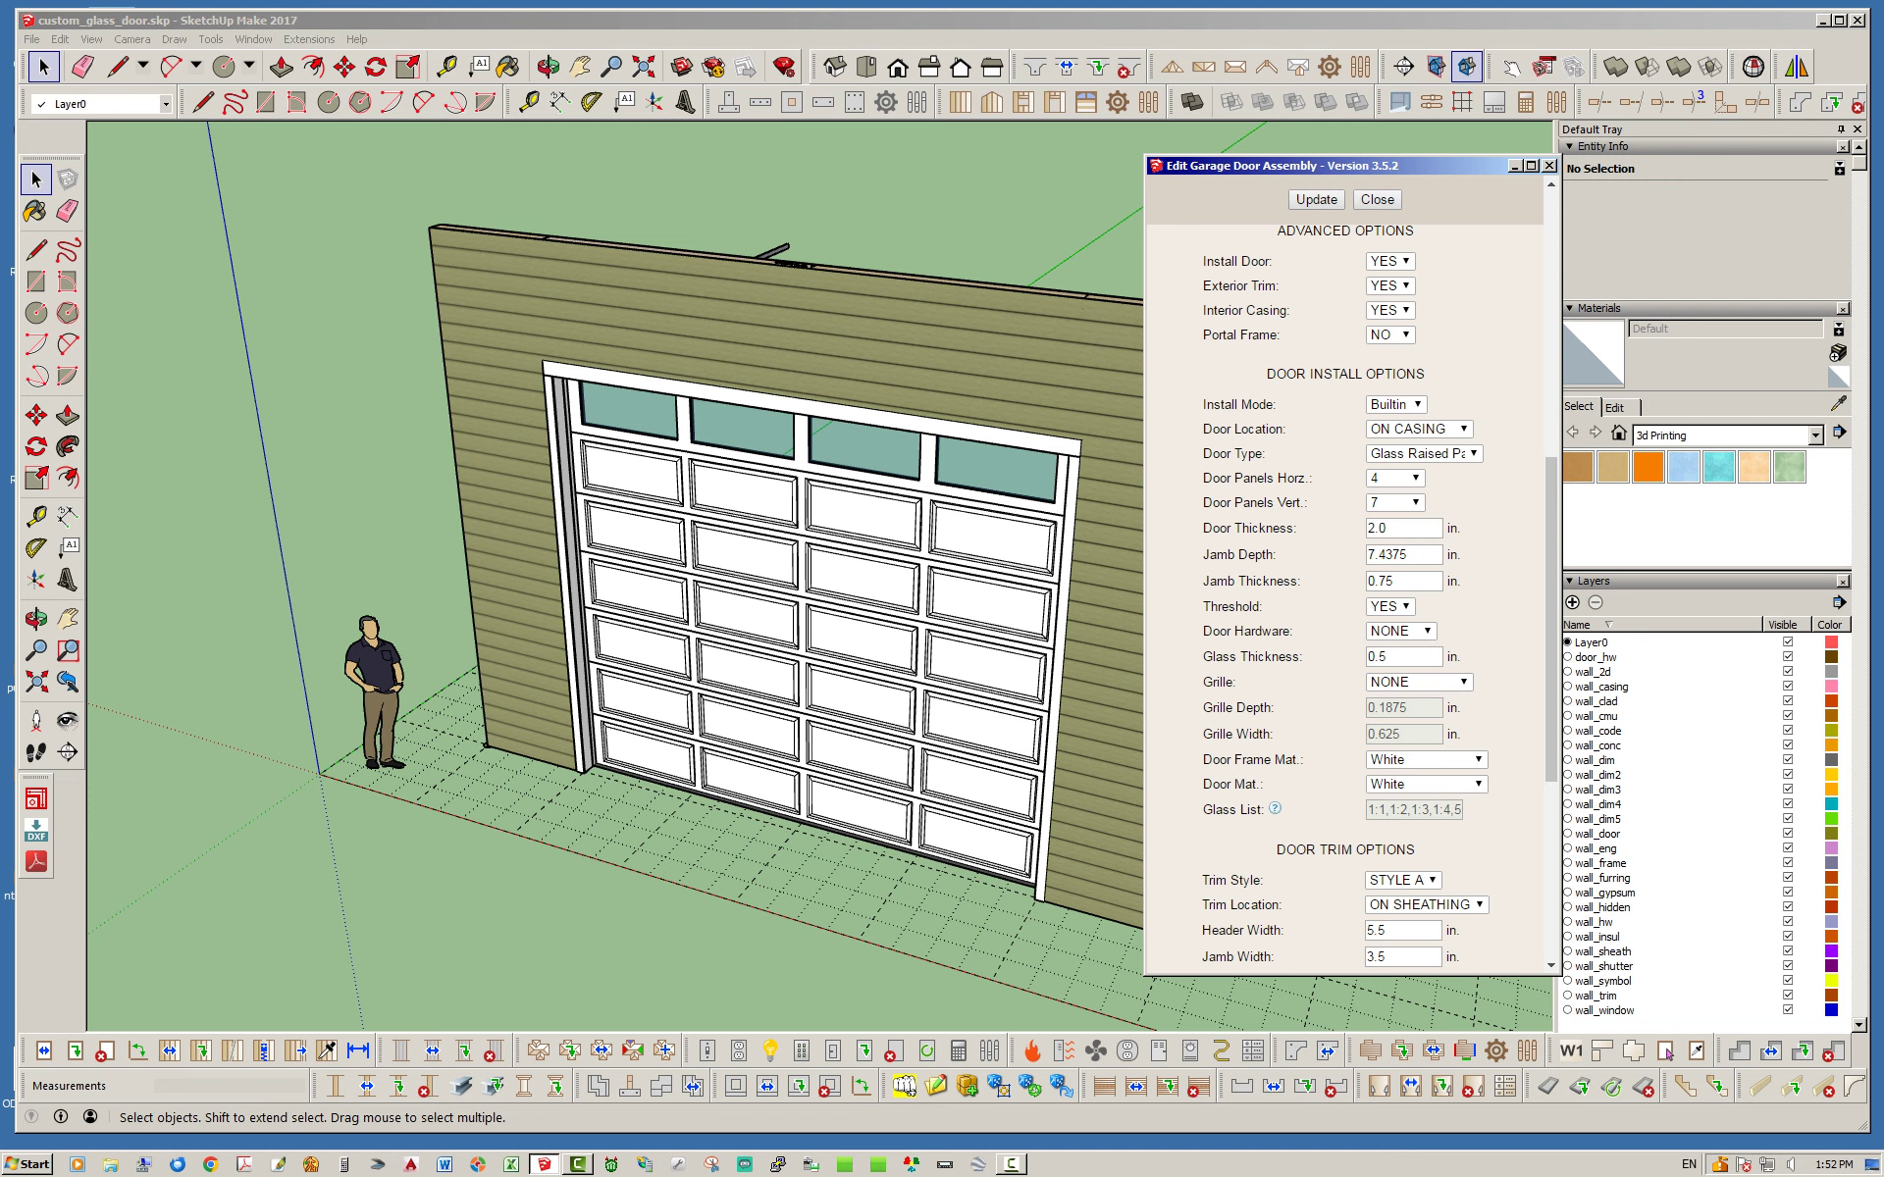
Set the garage door's Door Type to Custom Glass and update the model.
middle_click_drag(746, 598, 785, 600)
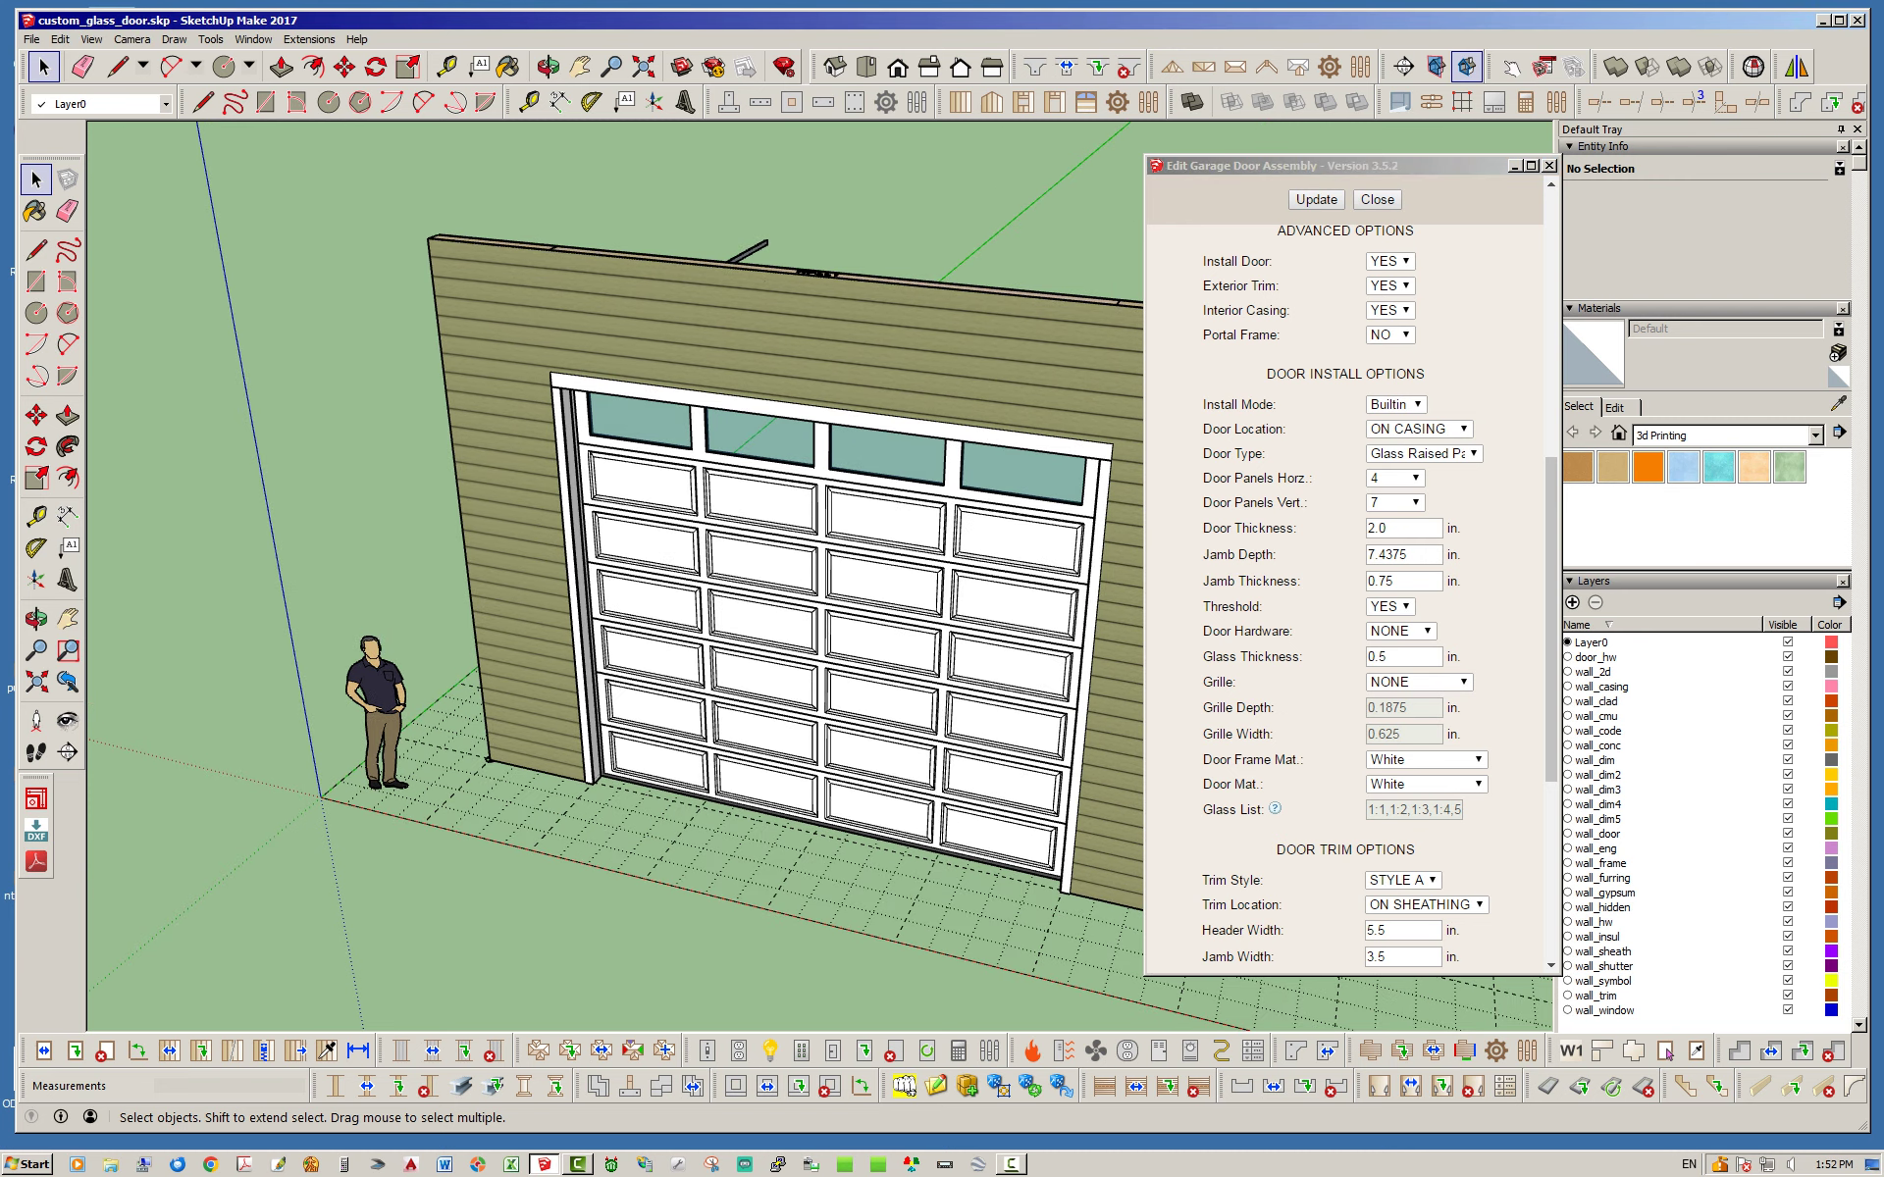
mouse_move(667, 560)
middle_mouse_down()
mouse_move(549, 569)
mouse_move(647, 563)
middle_mouse_up()
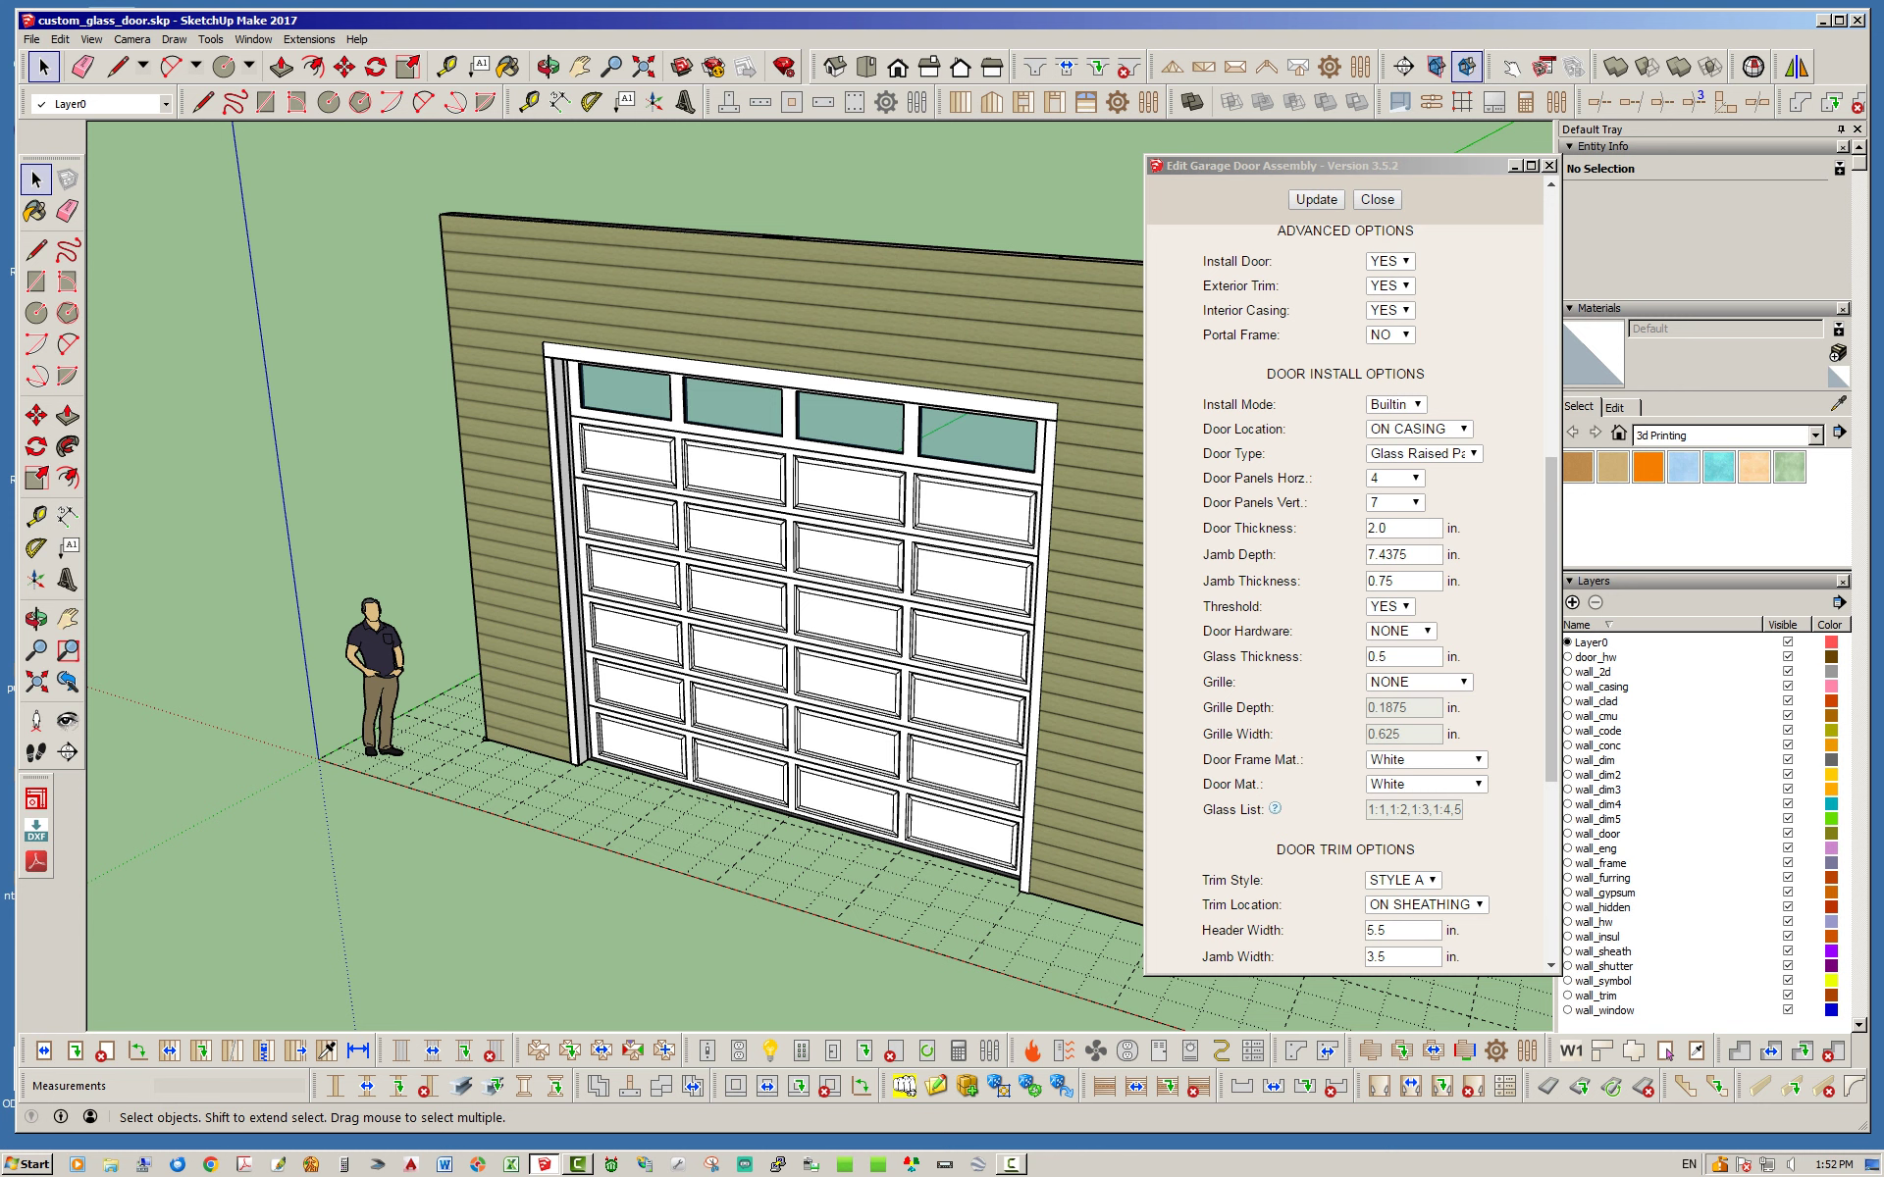
left_click(1423, 453)
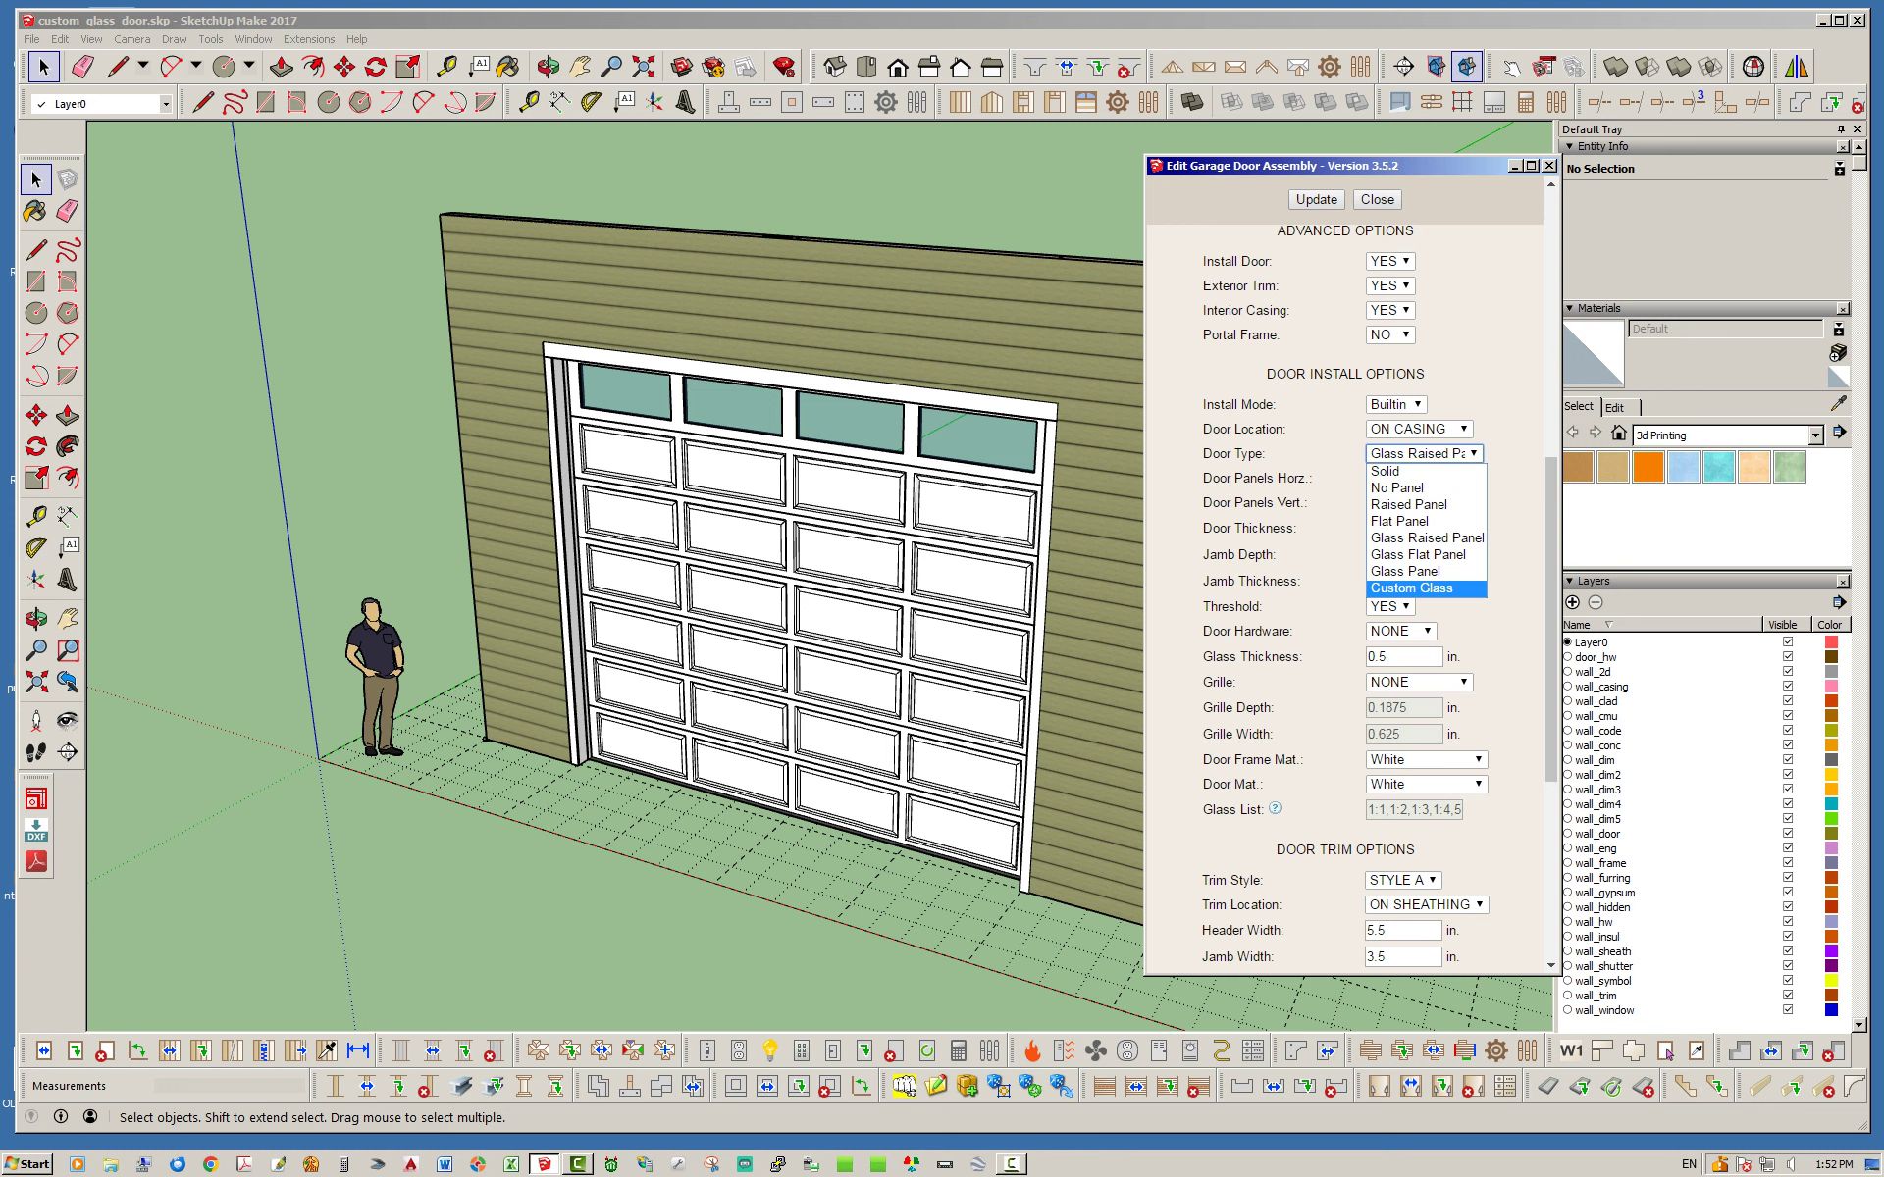
left_click(1412, 588)
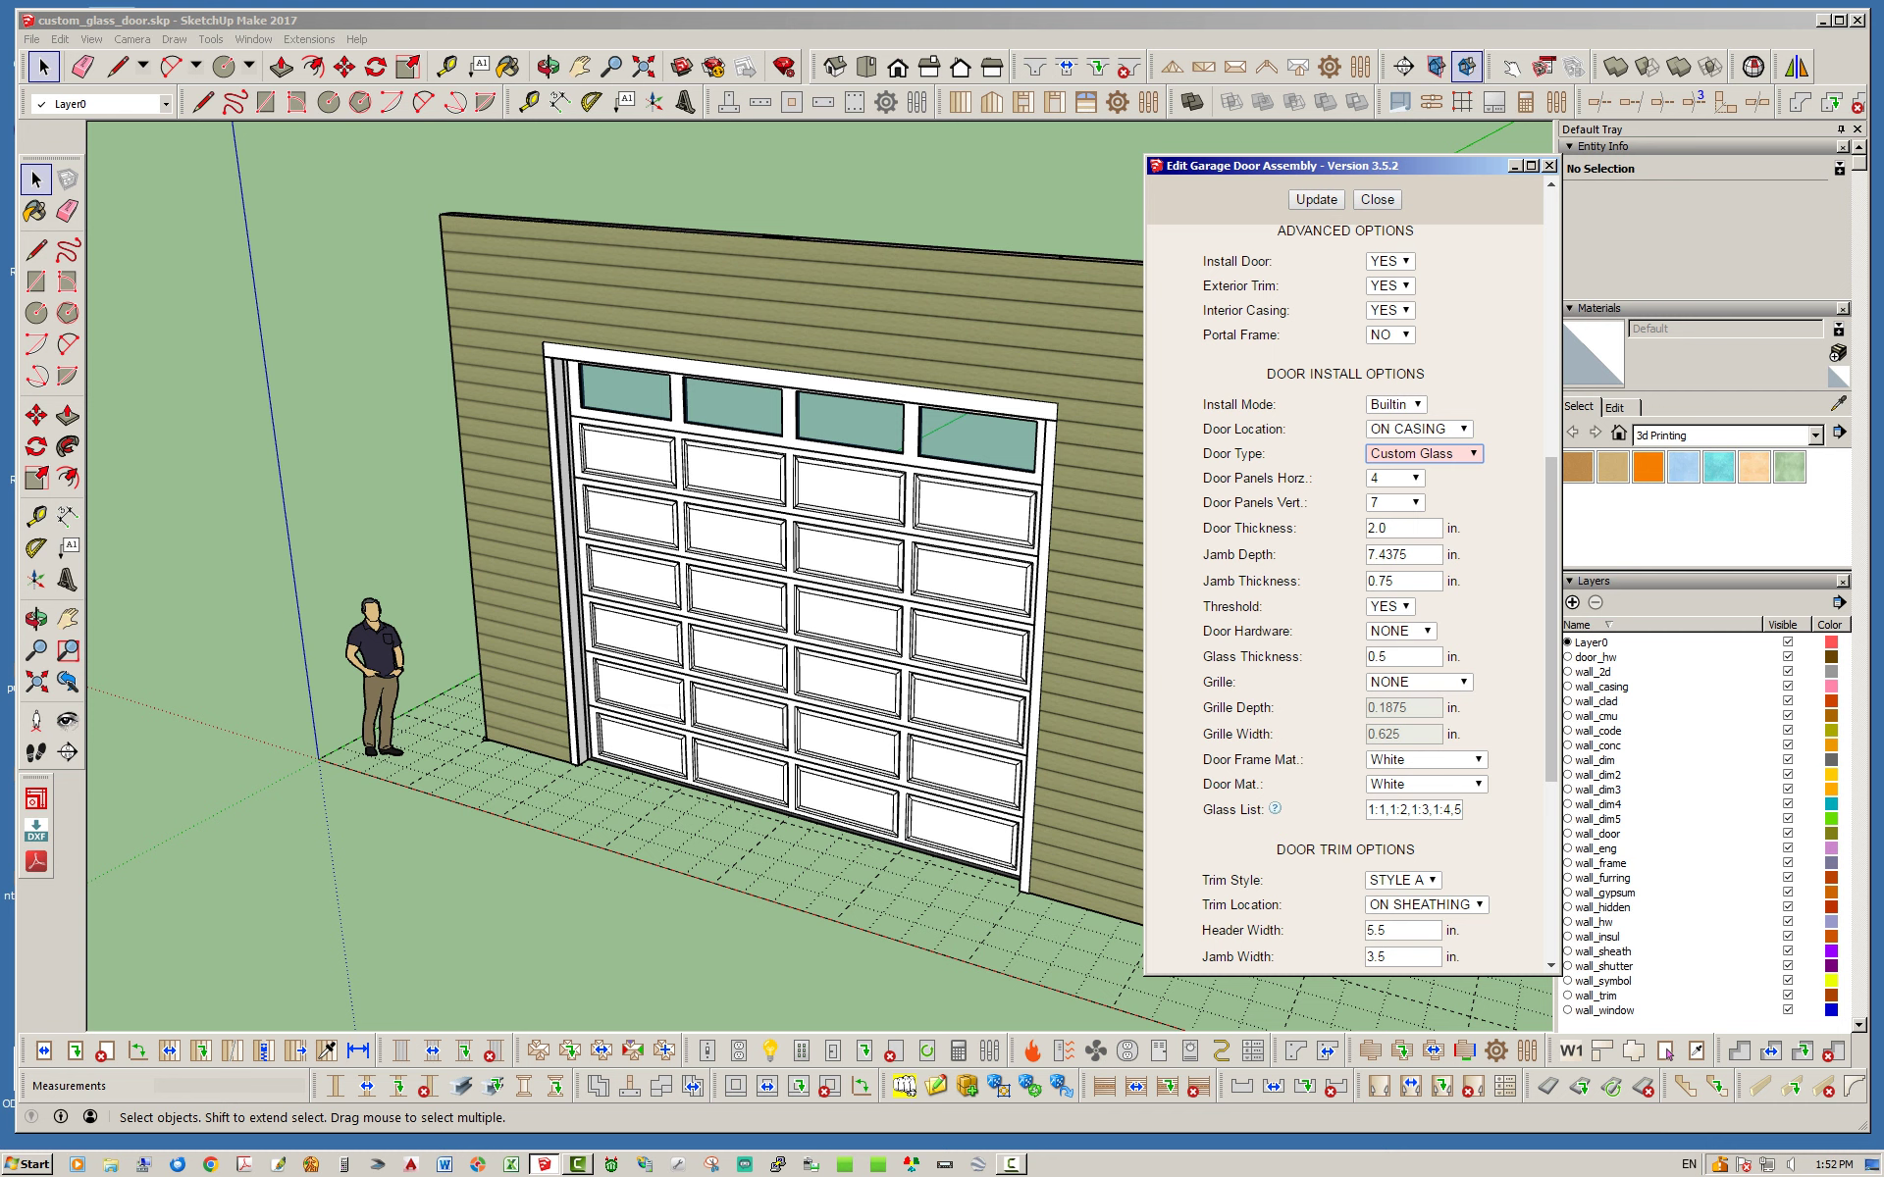
left_click(1316, 200)
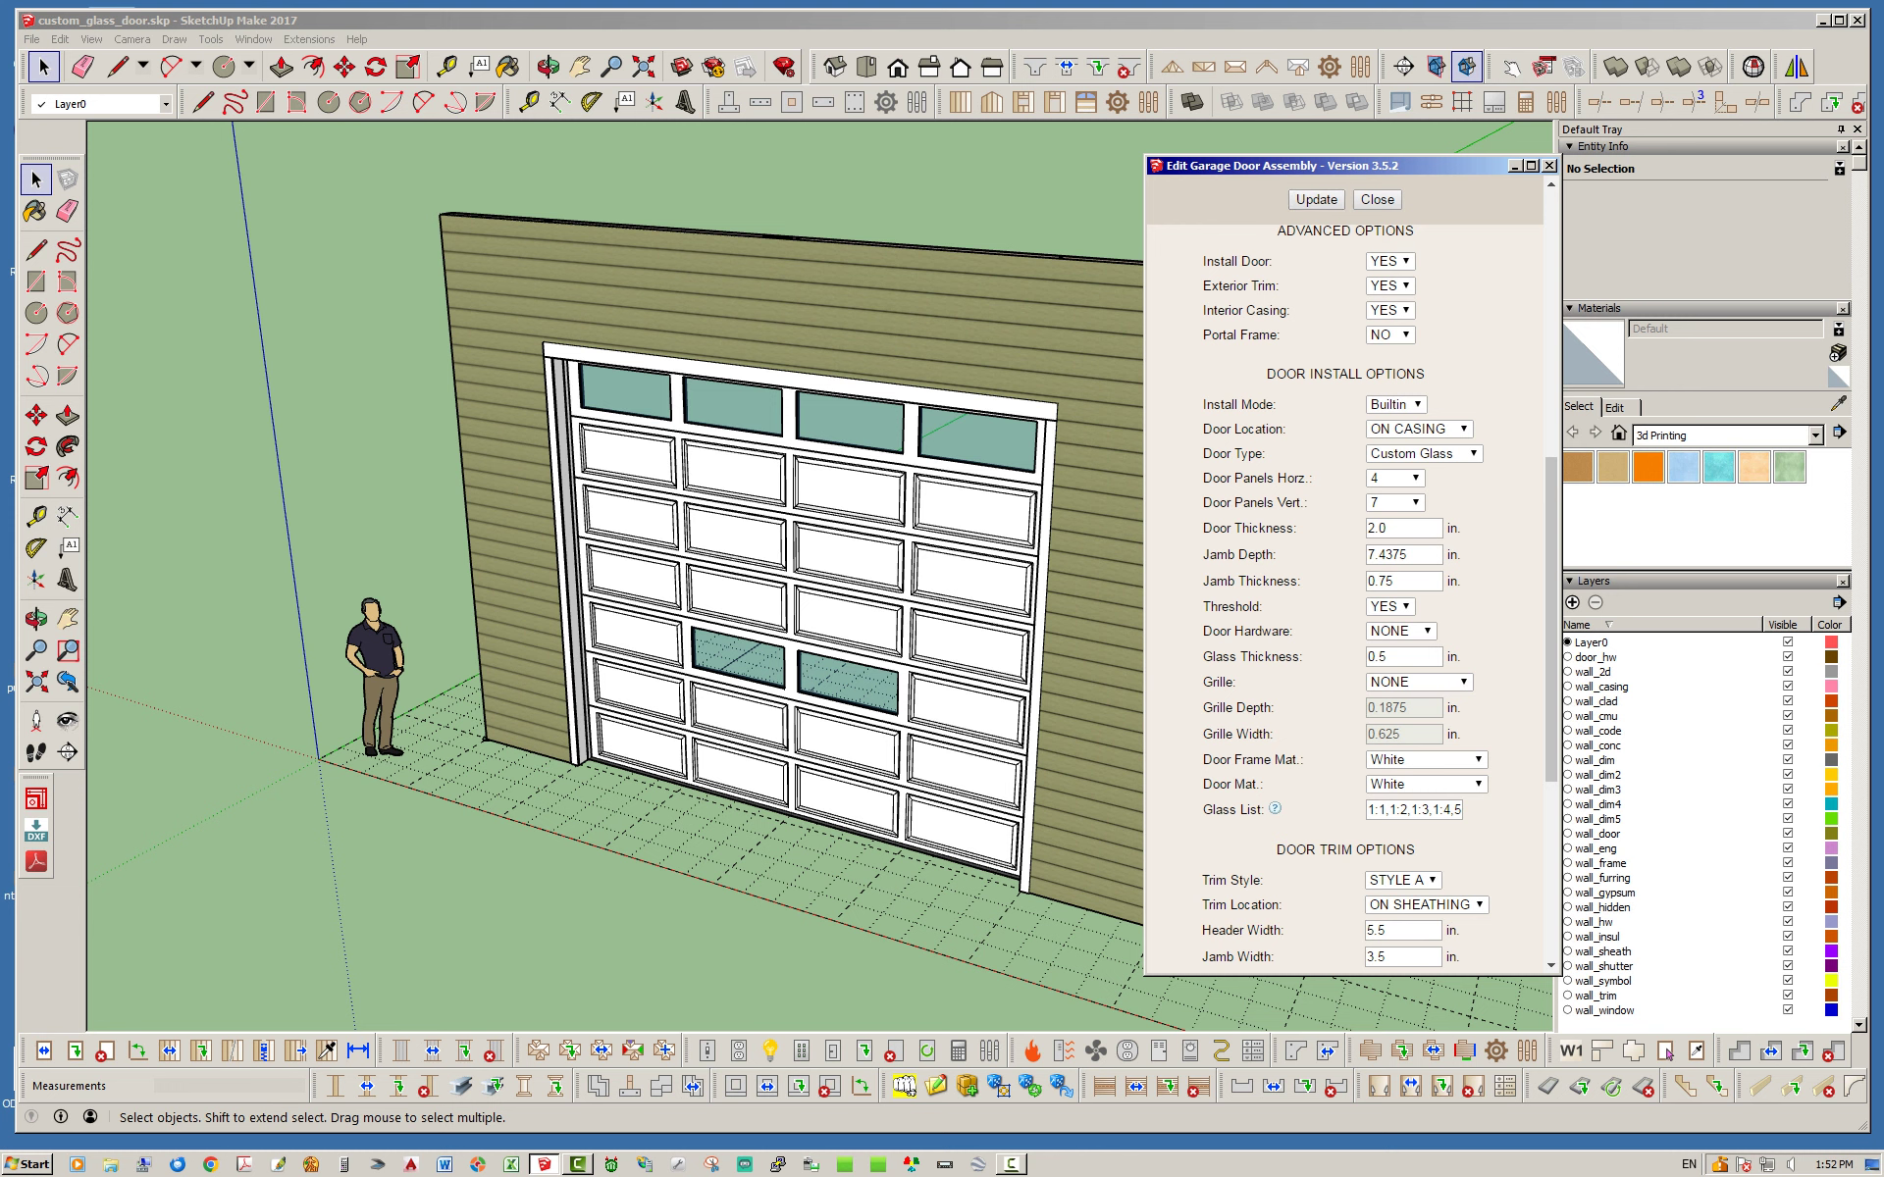
Clear the Glass List and update the door, and repeat the update with 1:1 as the only entry.
left_click_drag(1368, 810, 1471, 810)
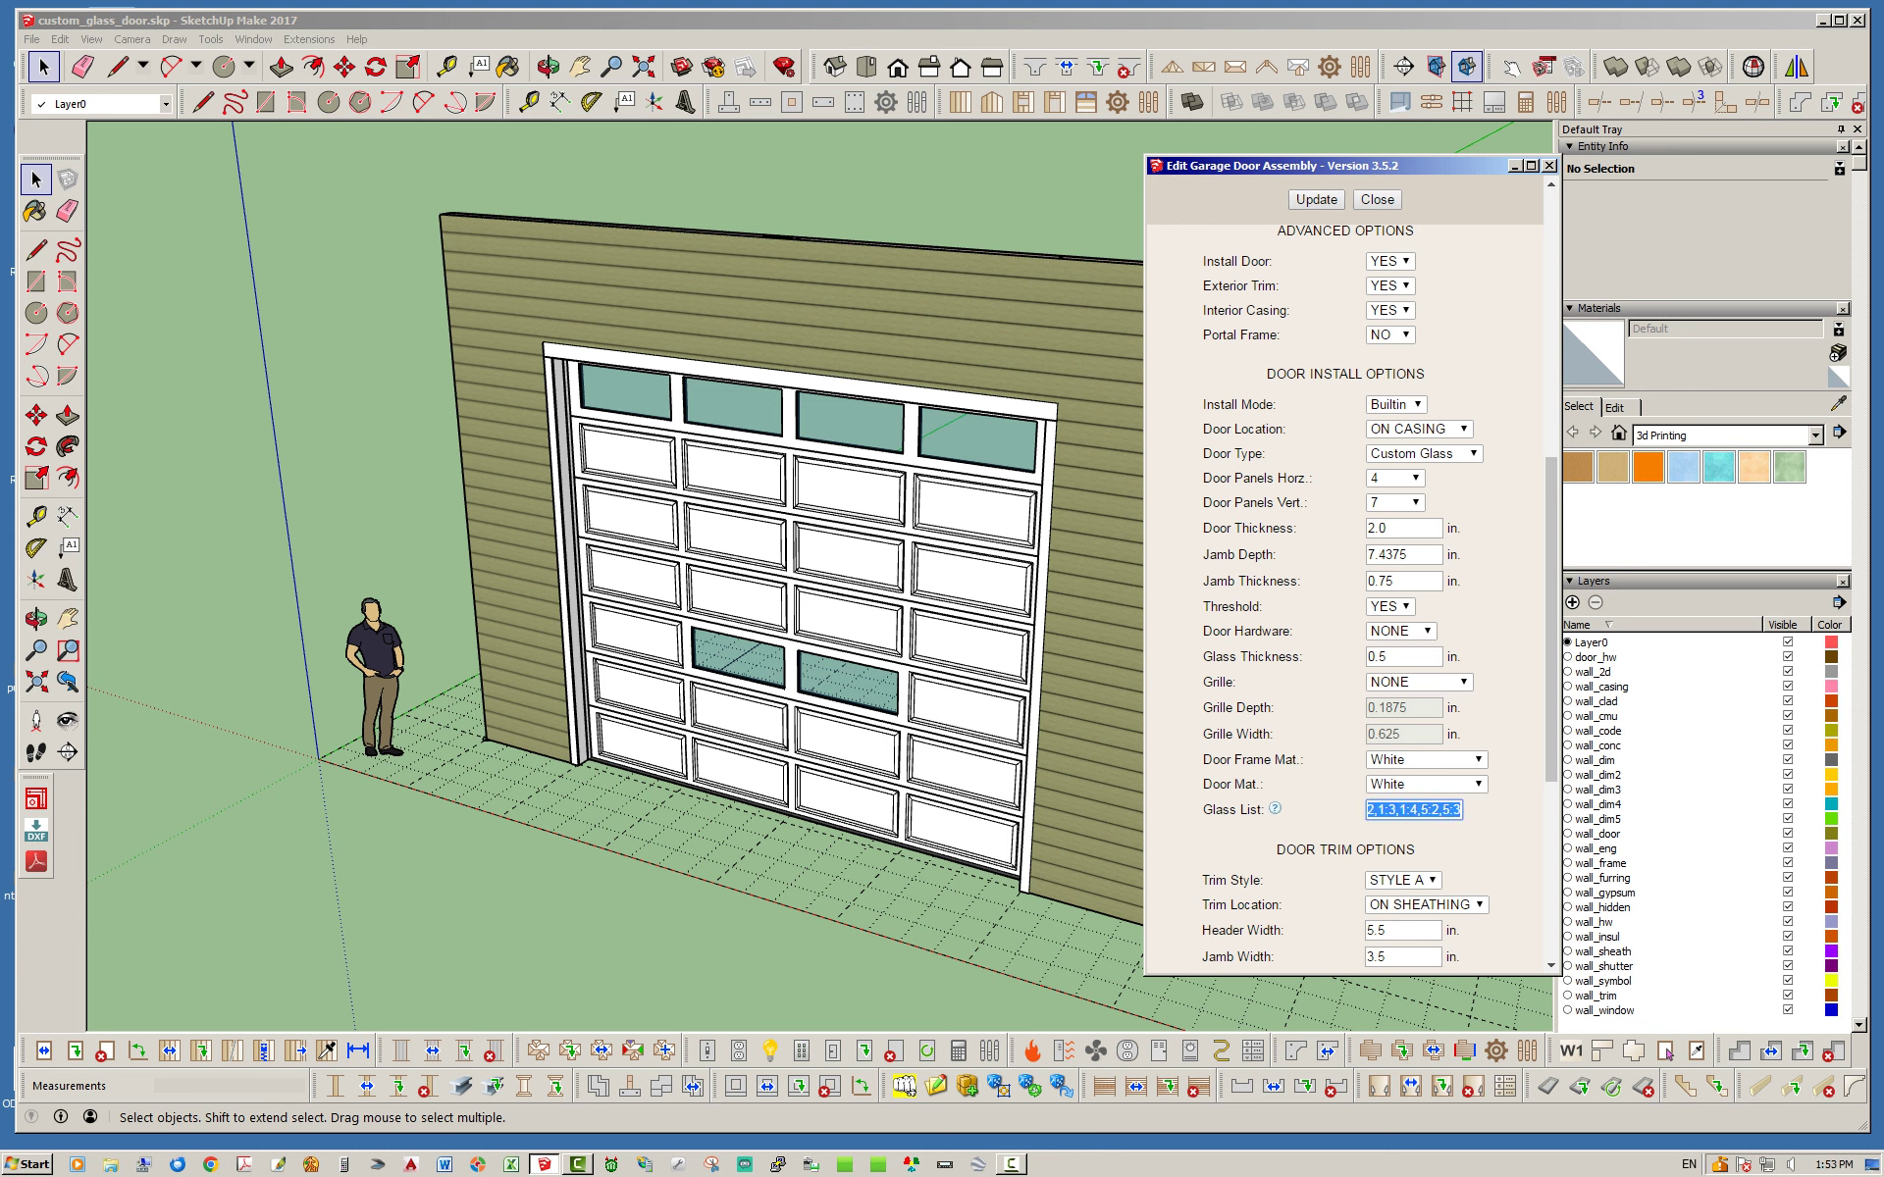
key("BackSpace")
left_click(1316, 199)
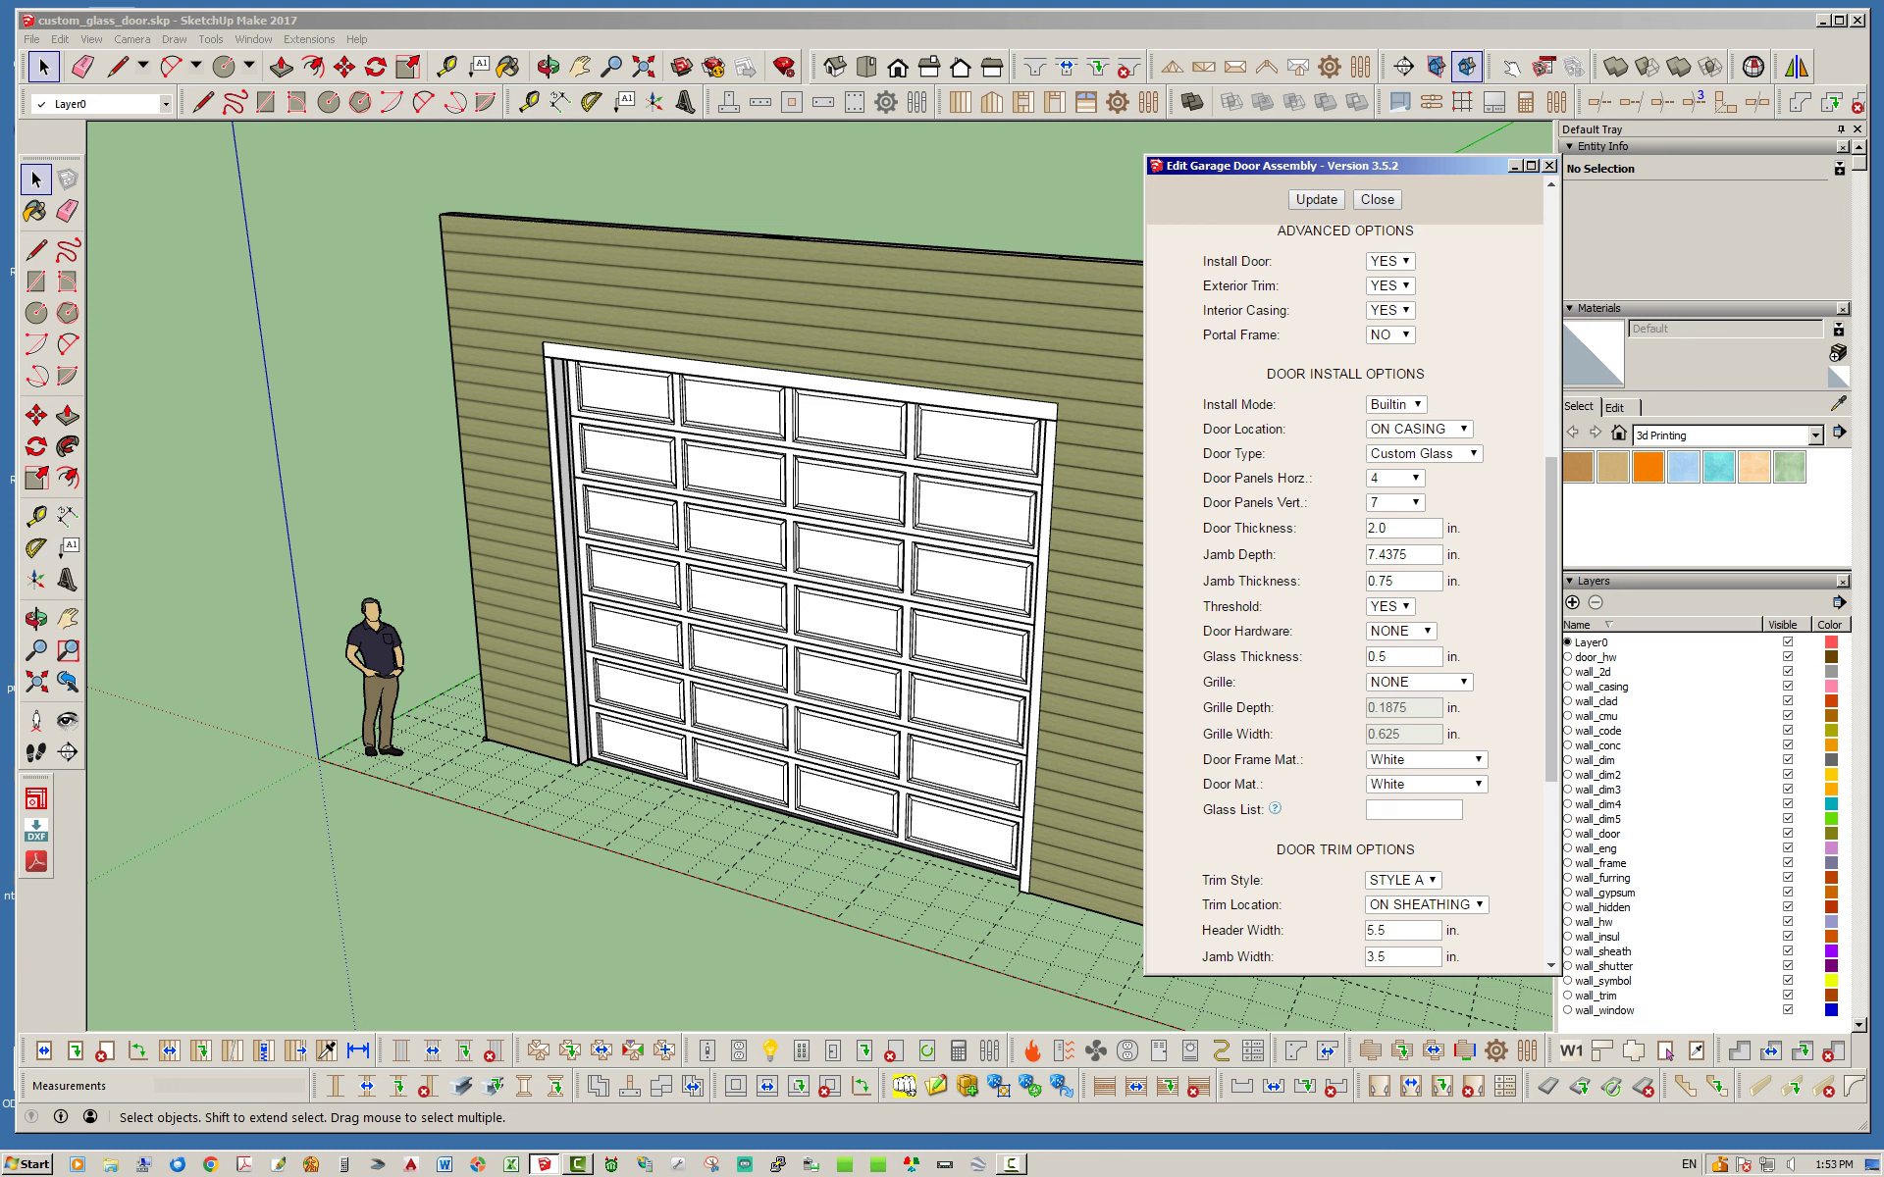
left_click(1413, 810)
type("1:1")
left_click(1316, 200)
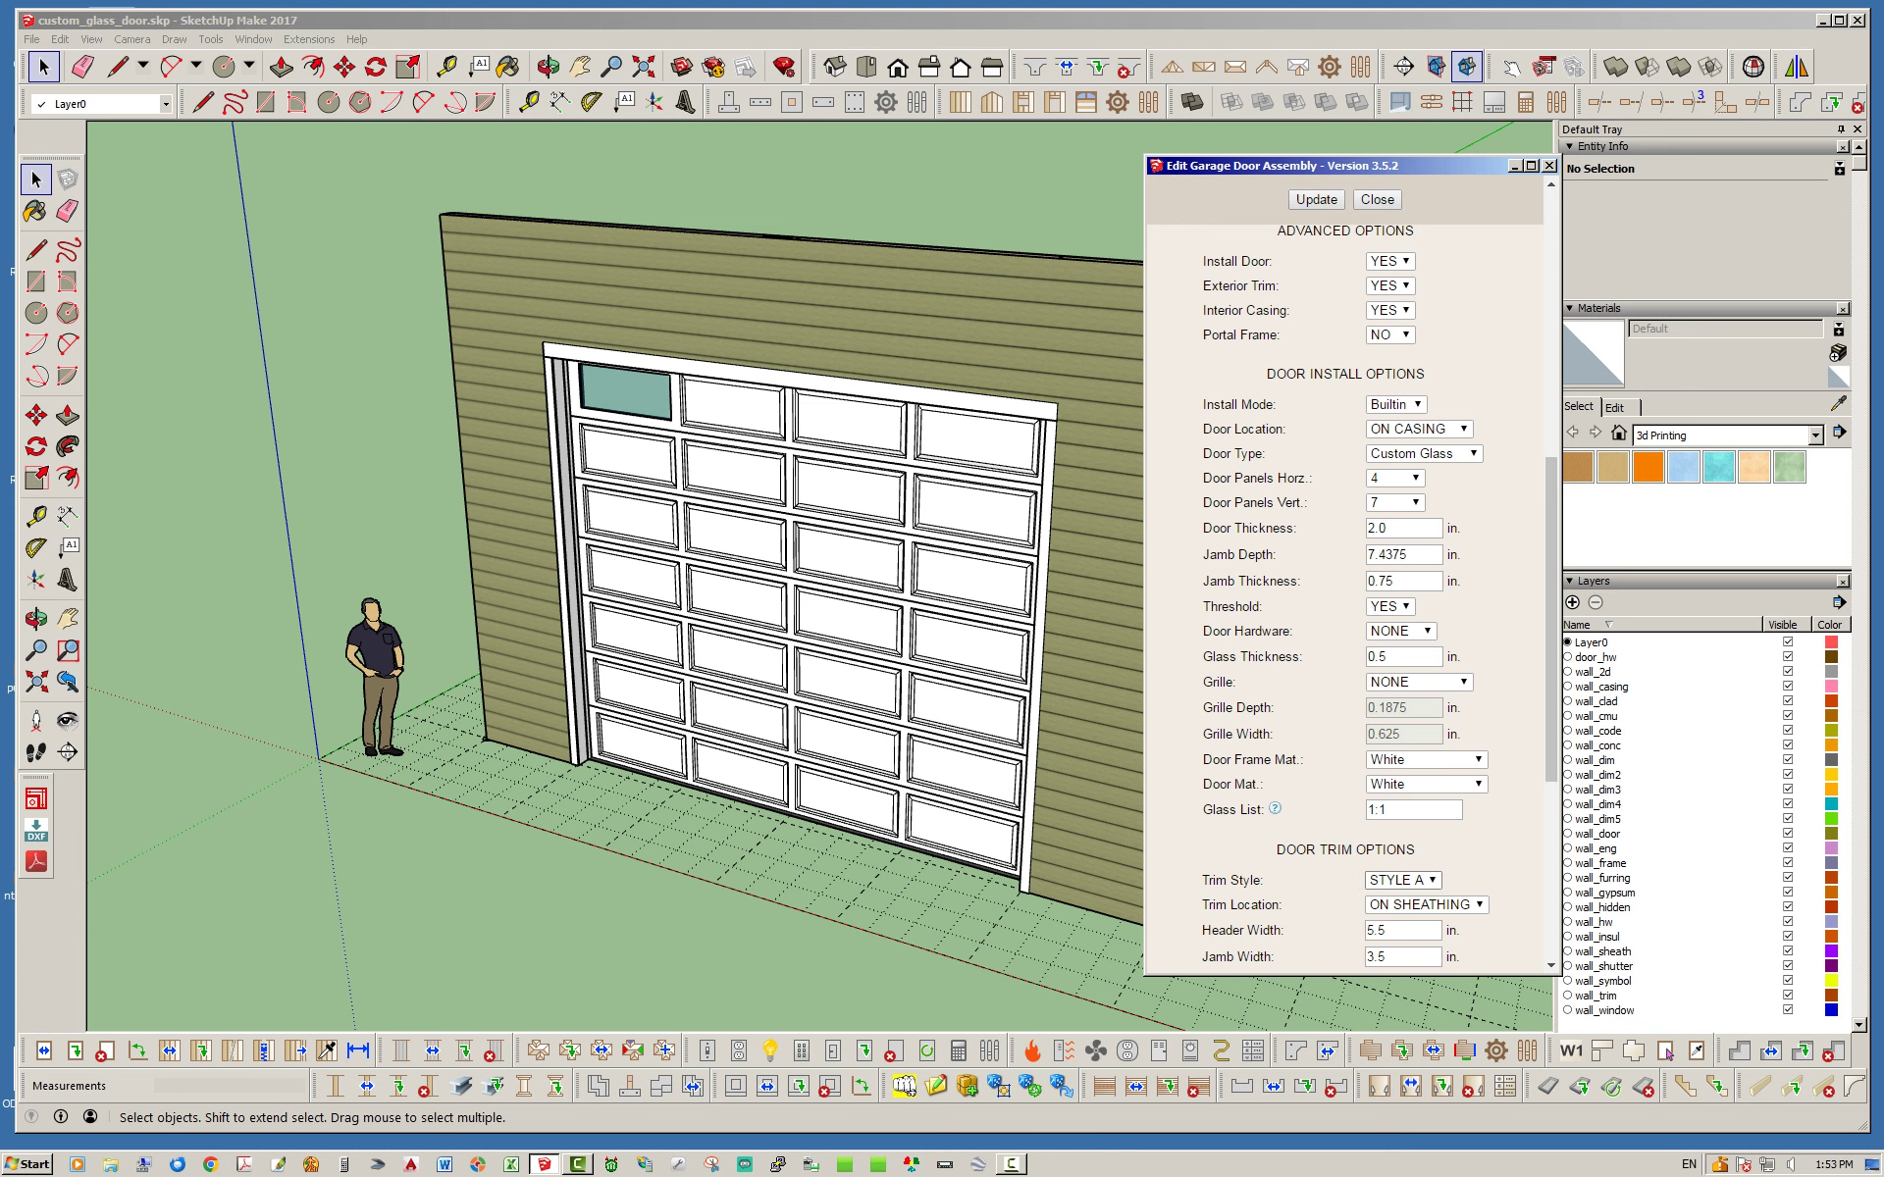
Append 2:2 to the Glass List and update the door, and do the same with 3:3,4:4.
left_click(1409, 809)
type("2:2")
left_click(1315, 199)
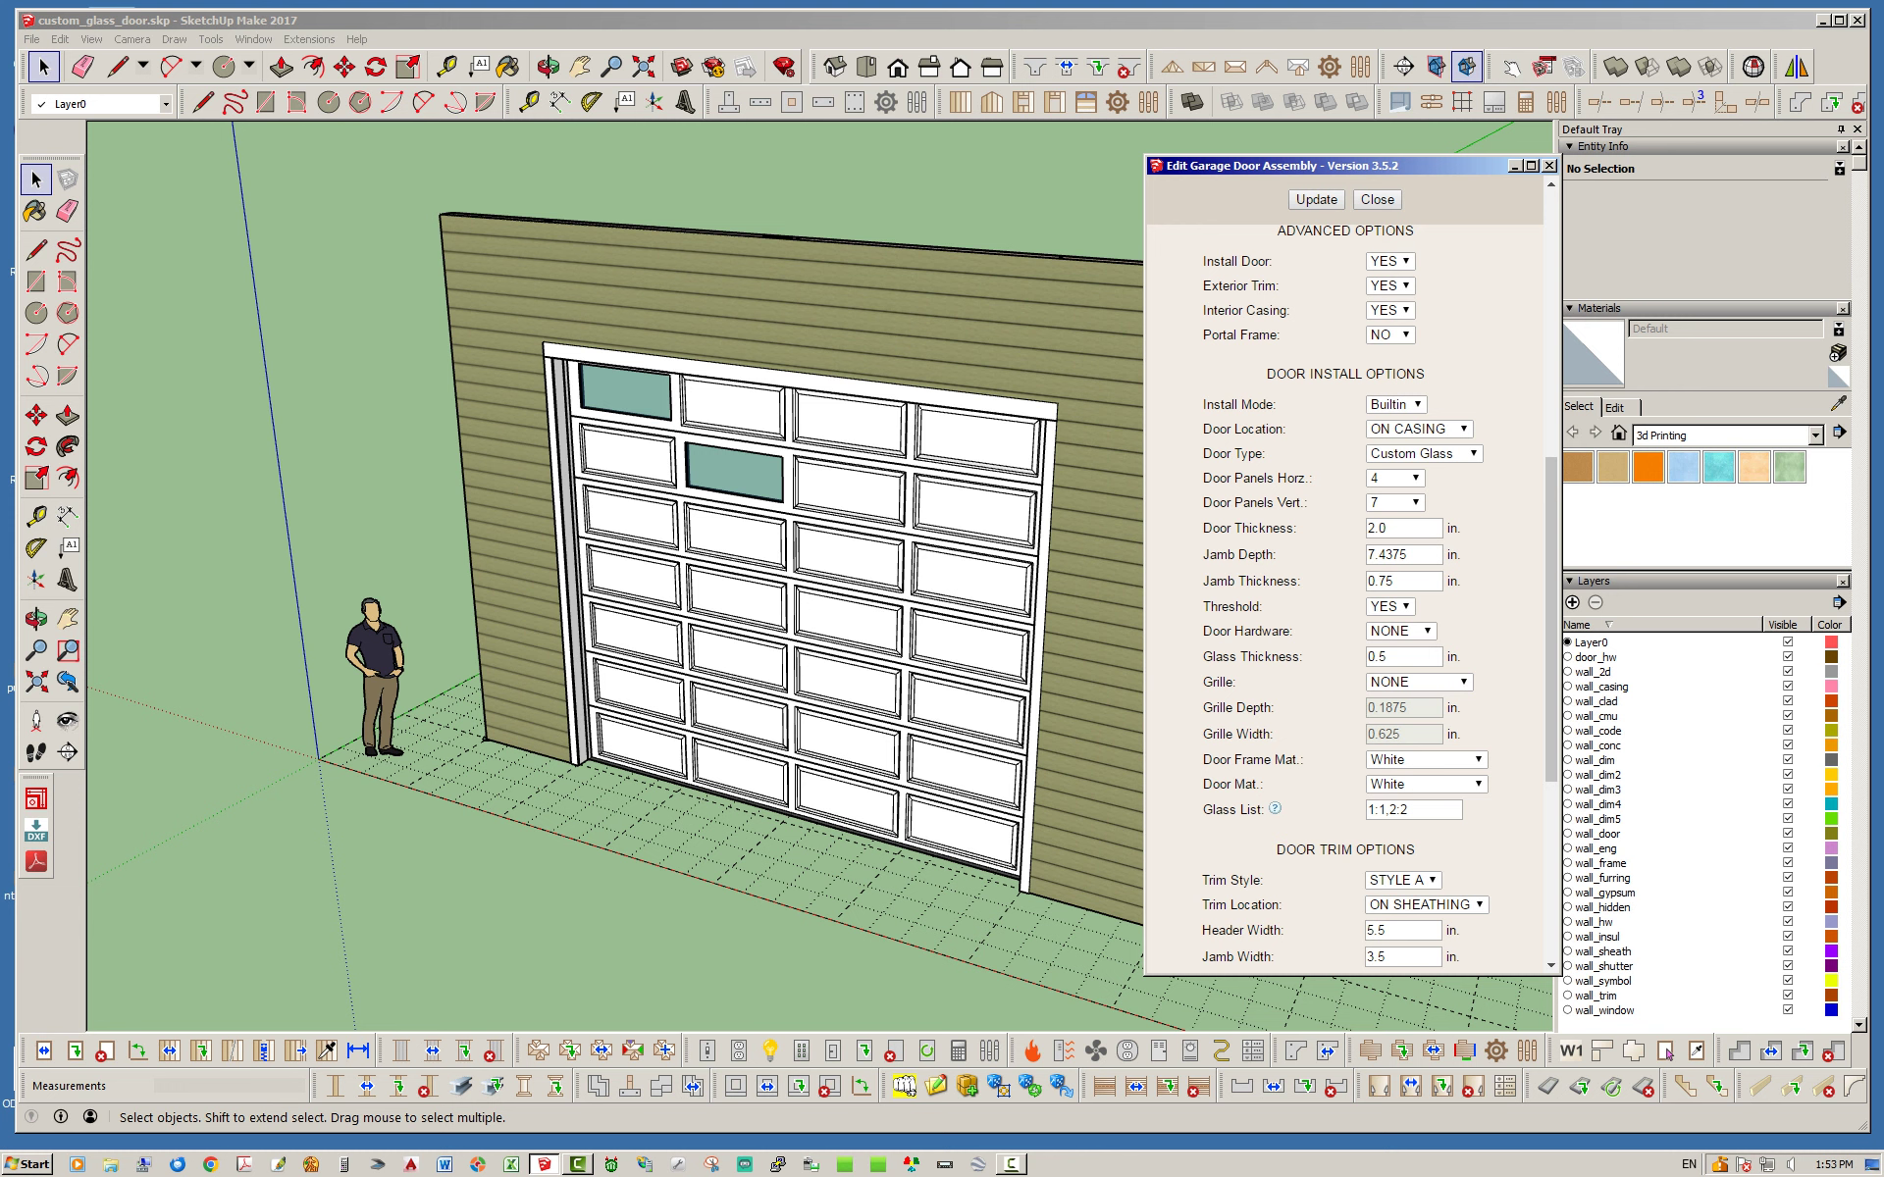
left_click(1409, 809)
type("3:3,4:4")
left_click(1315, 200)
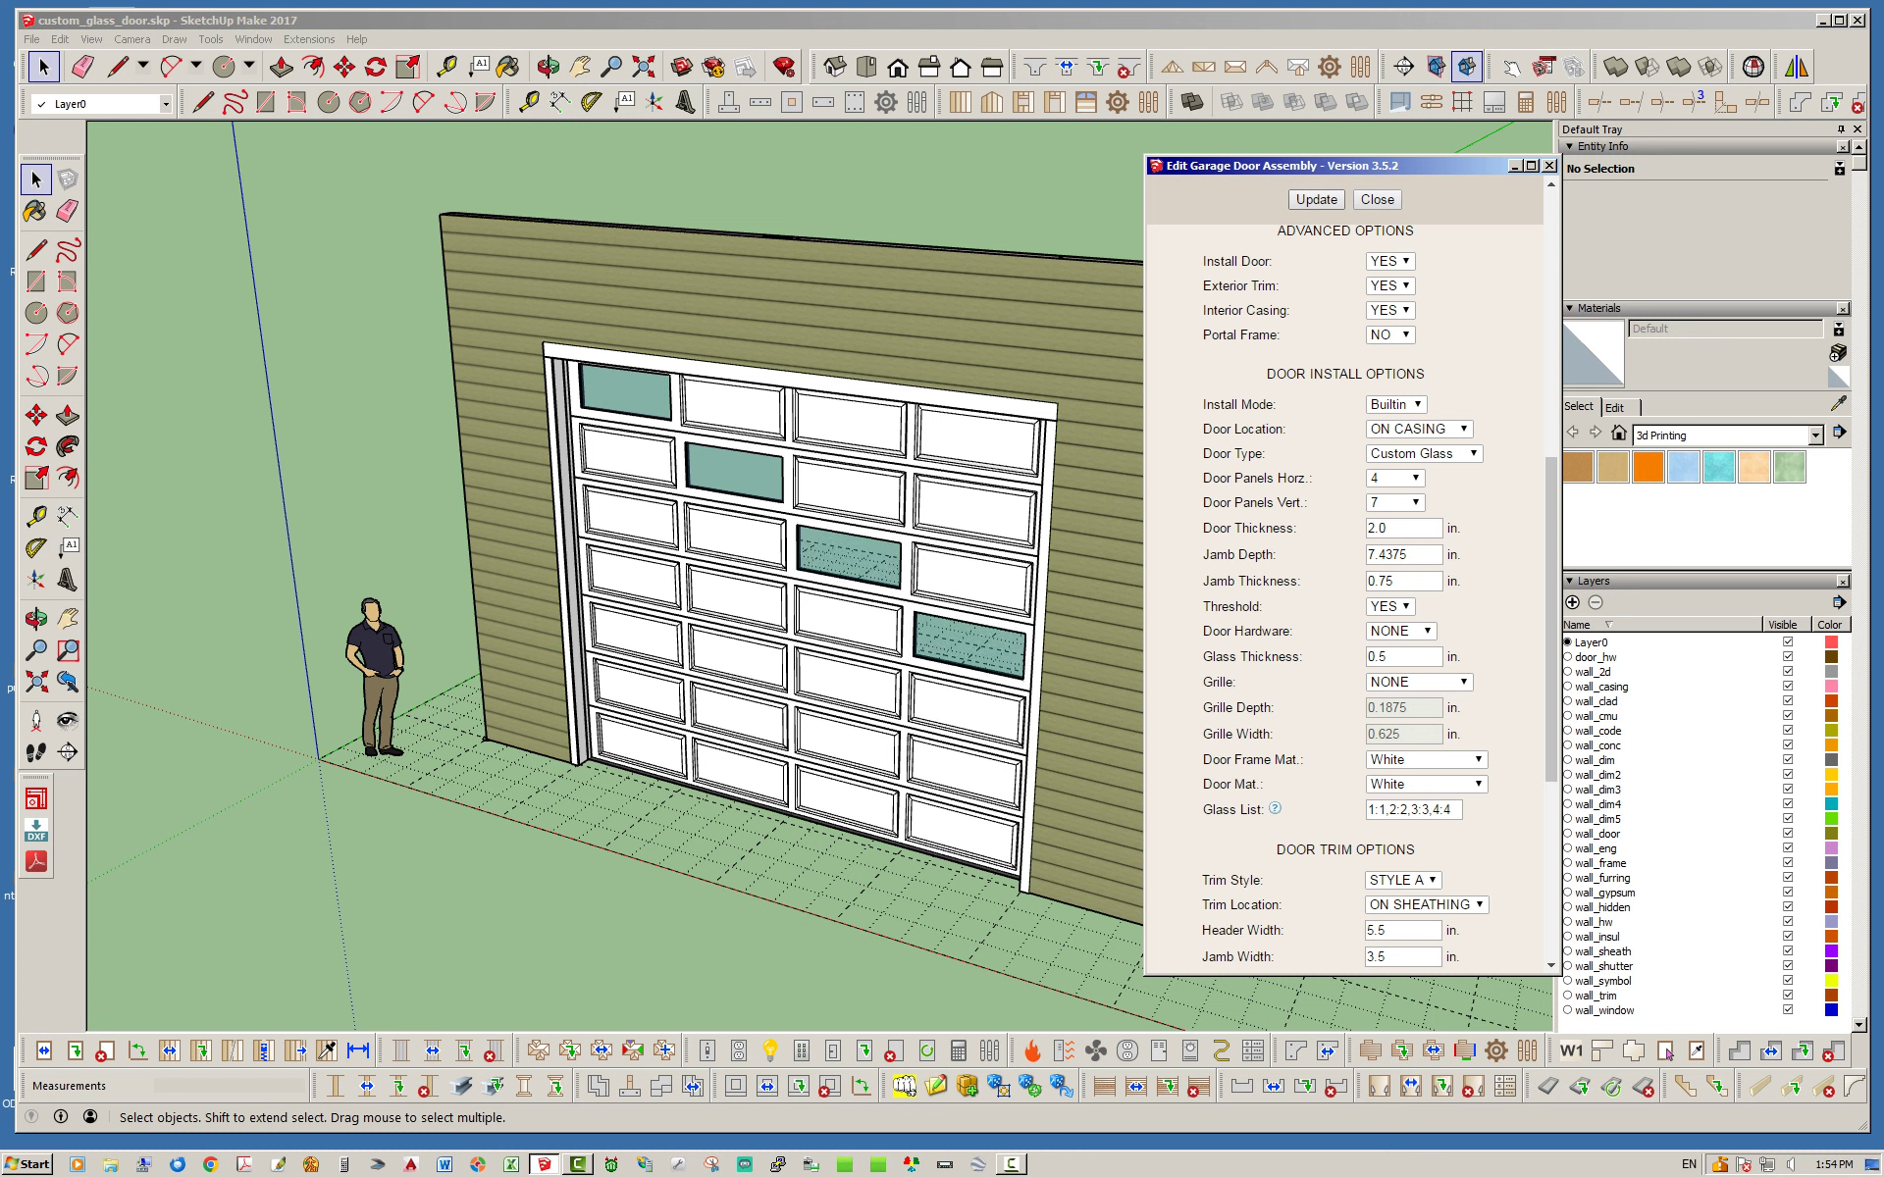
Extend the end of the Glass List with 5:3,6:2,7:1 and update the door.
left_click(1452, 810)
type(",5")
type(":")
type("3,6:")
type("2,7")
type(":1")
key("shift+Left")
key("shift+Left")
key("shift+Left")
key("shift+Left")
key("shift+Left")
key("shift+Left")
key("shift+Left")
key("shift+Left")
key("shift+Left")
key("shift+Left")
key("shift+Left")
key("shift+Left")
key("shift+Left")
key("shift+Left")
key("shift+Left")
key("shift+Left")
key("shift+Left")
key("shift+Left")
key("shift+Left")
key("shift+Left")
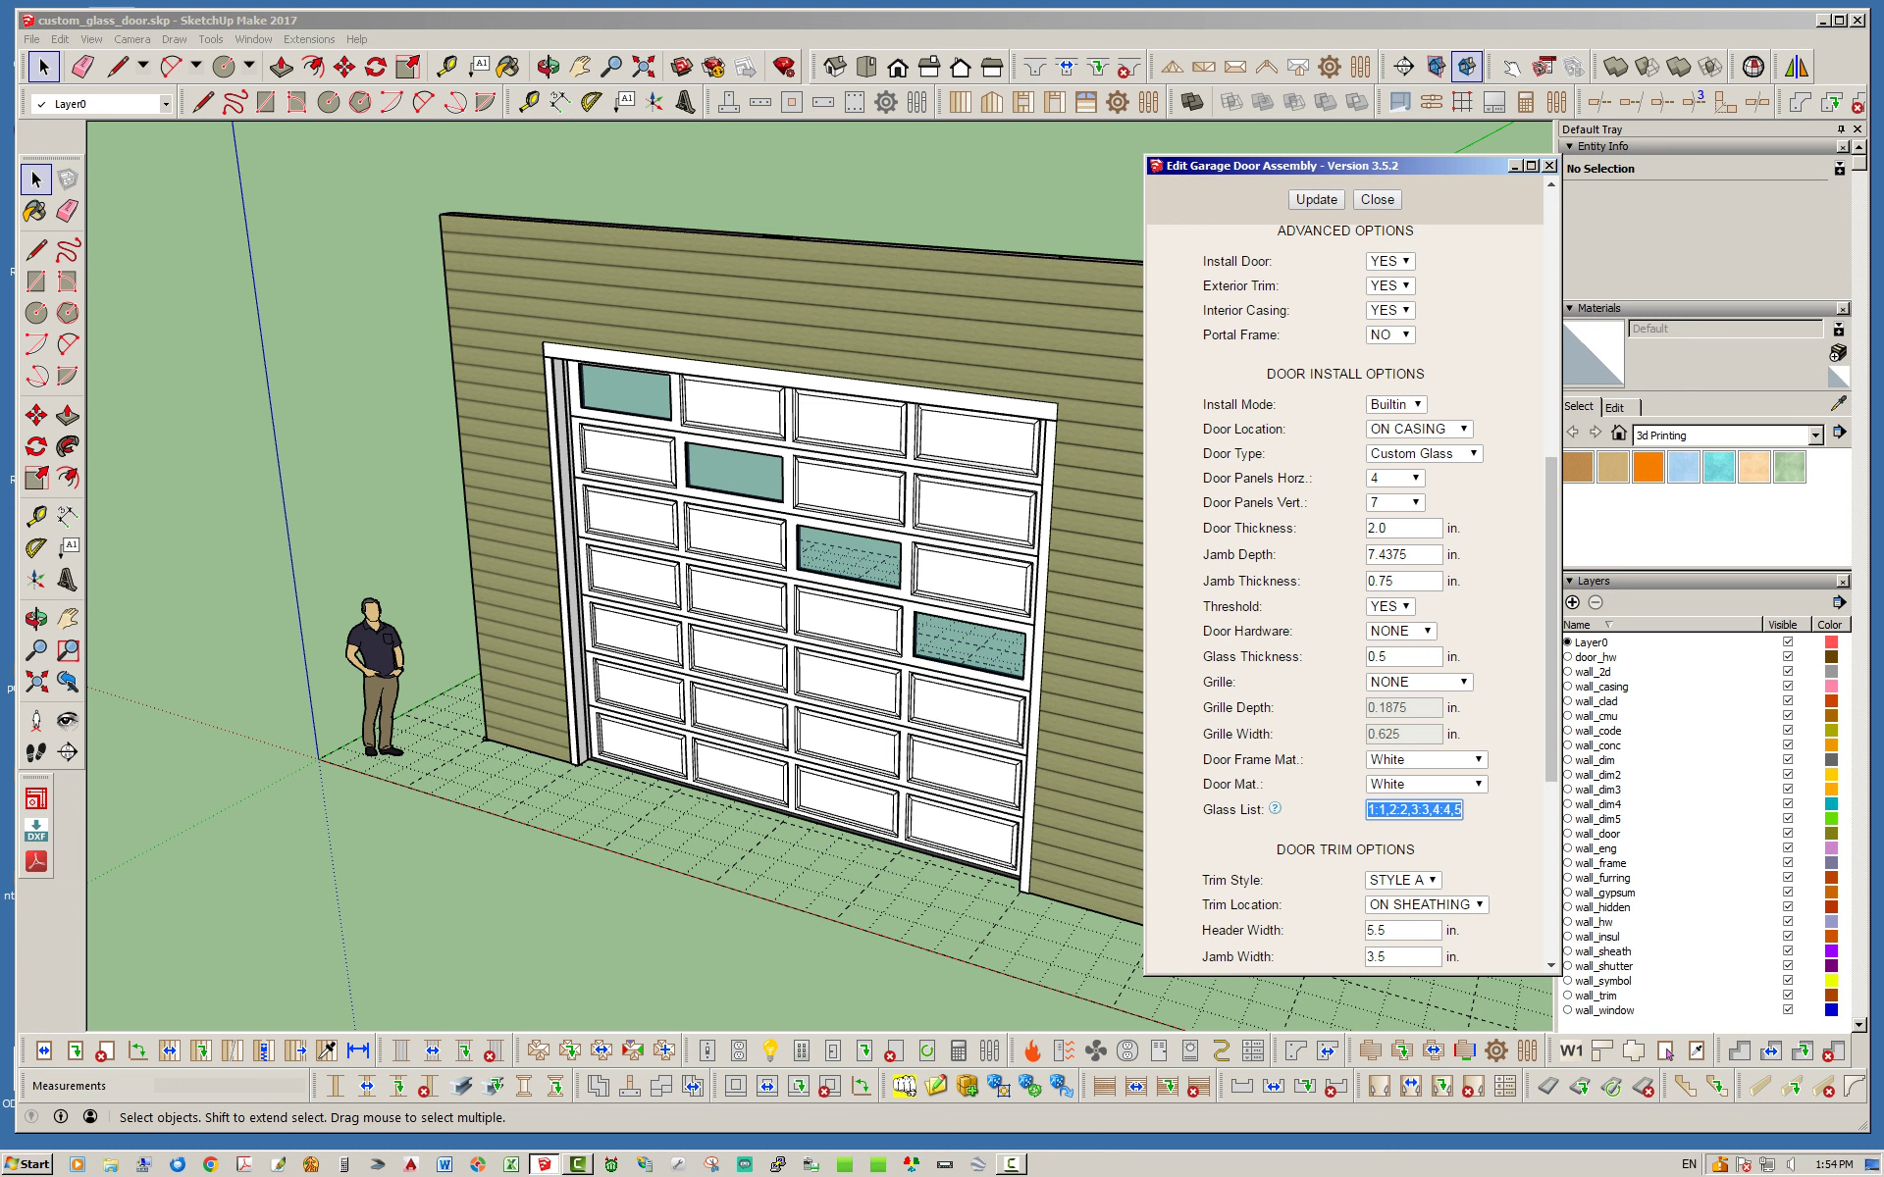
left_click(1316, 200)
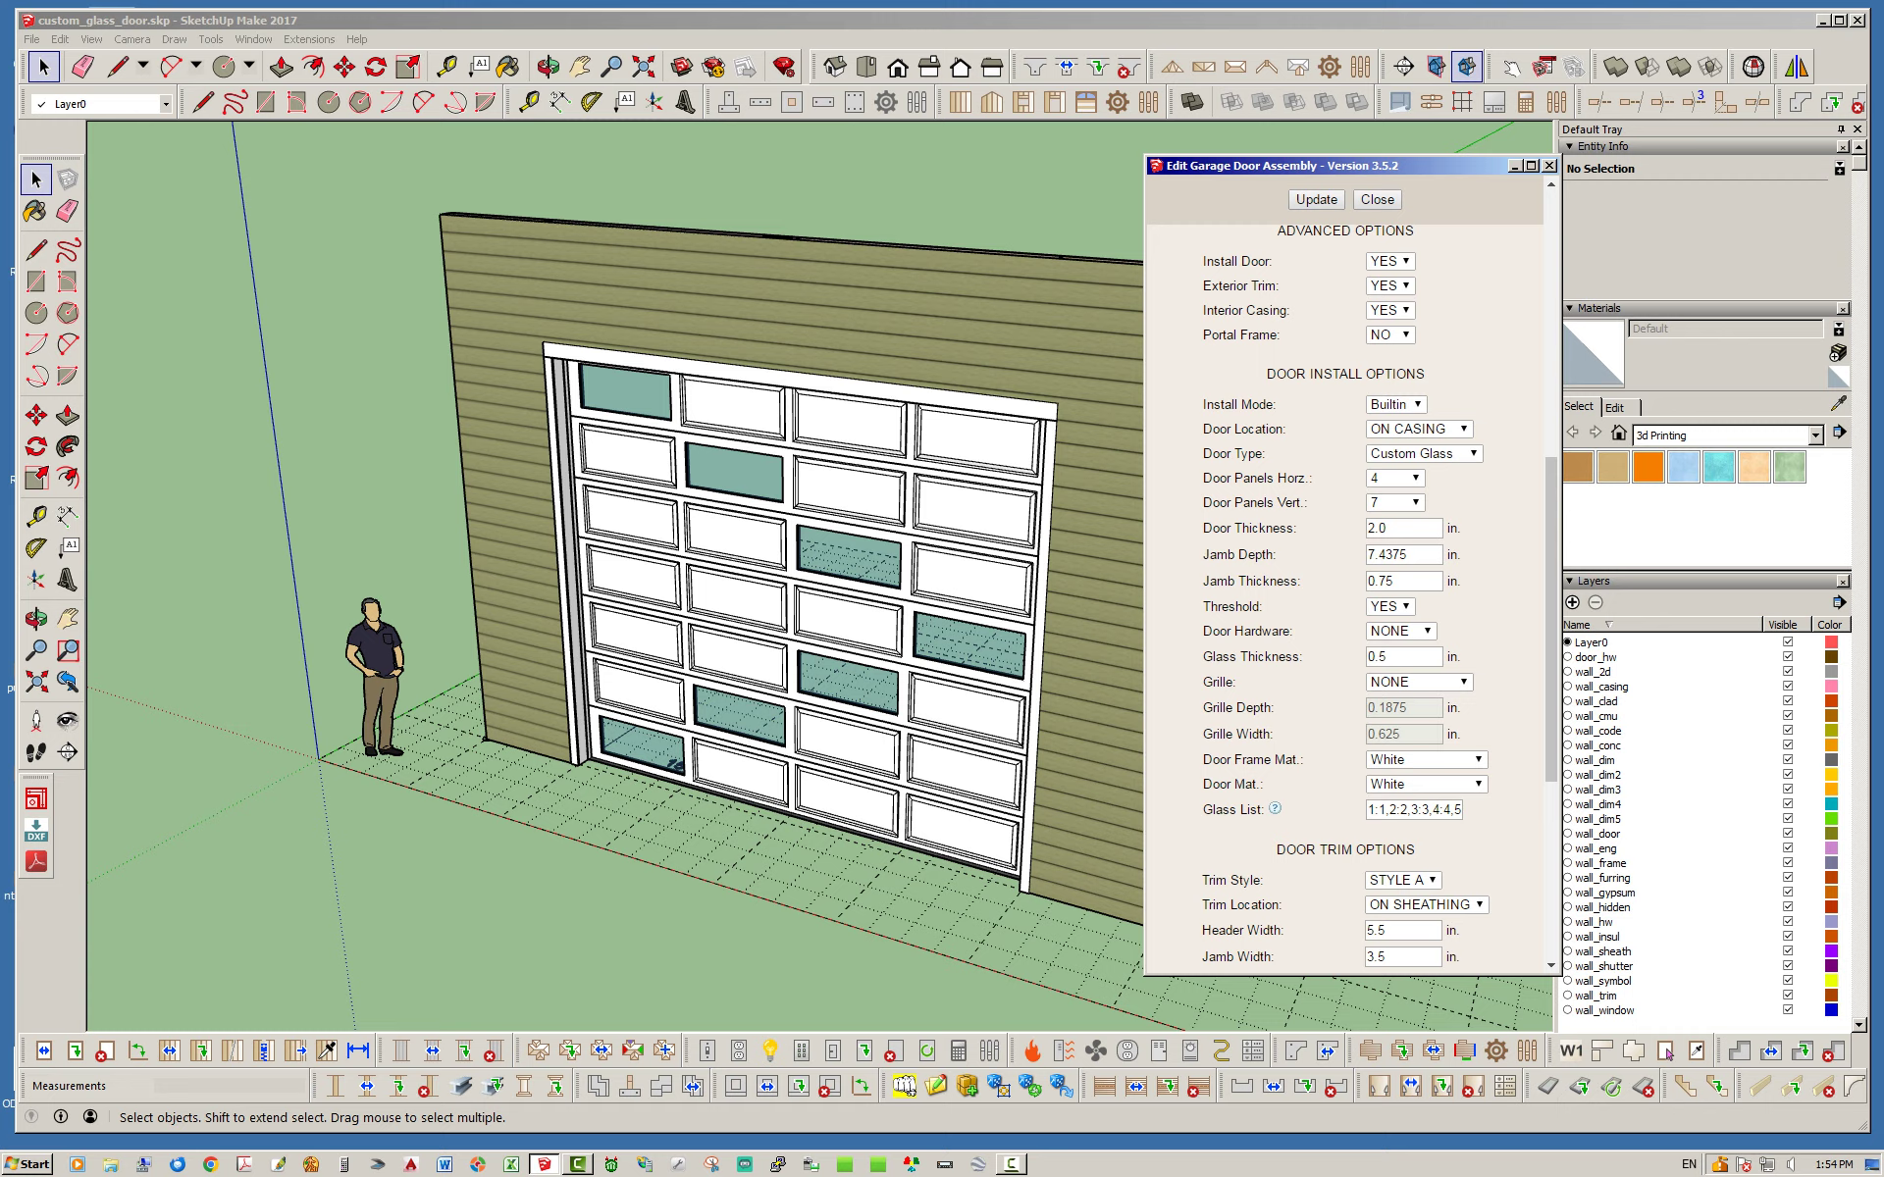
Insert 4:1 at the beginning of the Glass List and update the door.
mouse_move(746, 628)
middle_mouse_down()
mouse_move(805, 598)
mouse_move(745, 588)
mouse_move(667, 618)
middle_mouse_up()
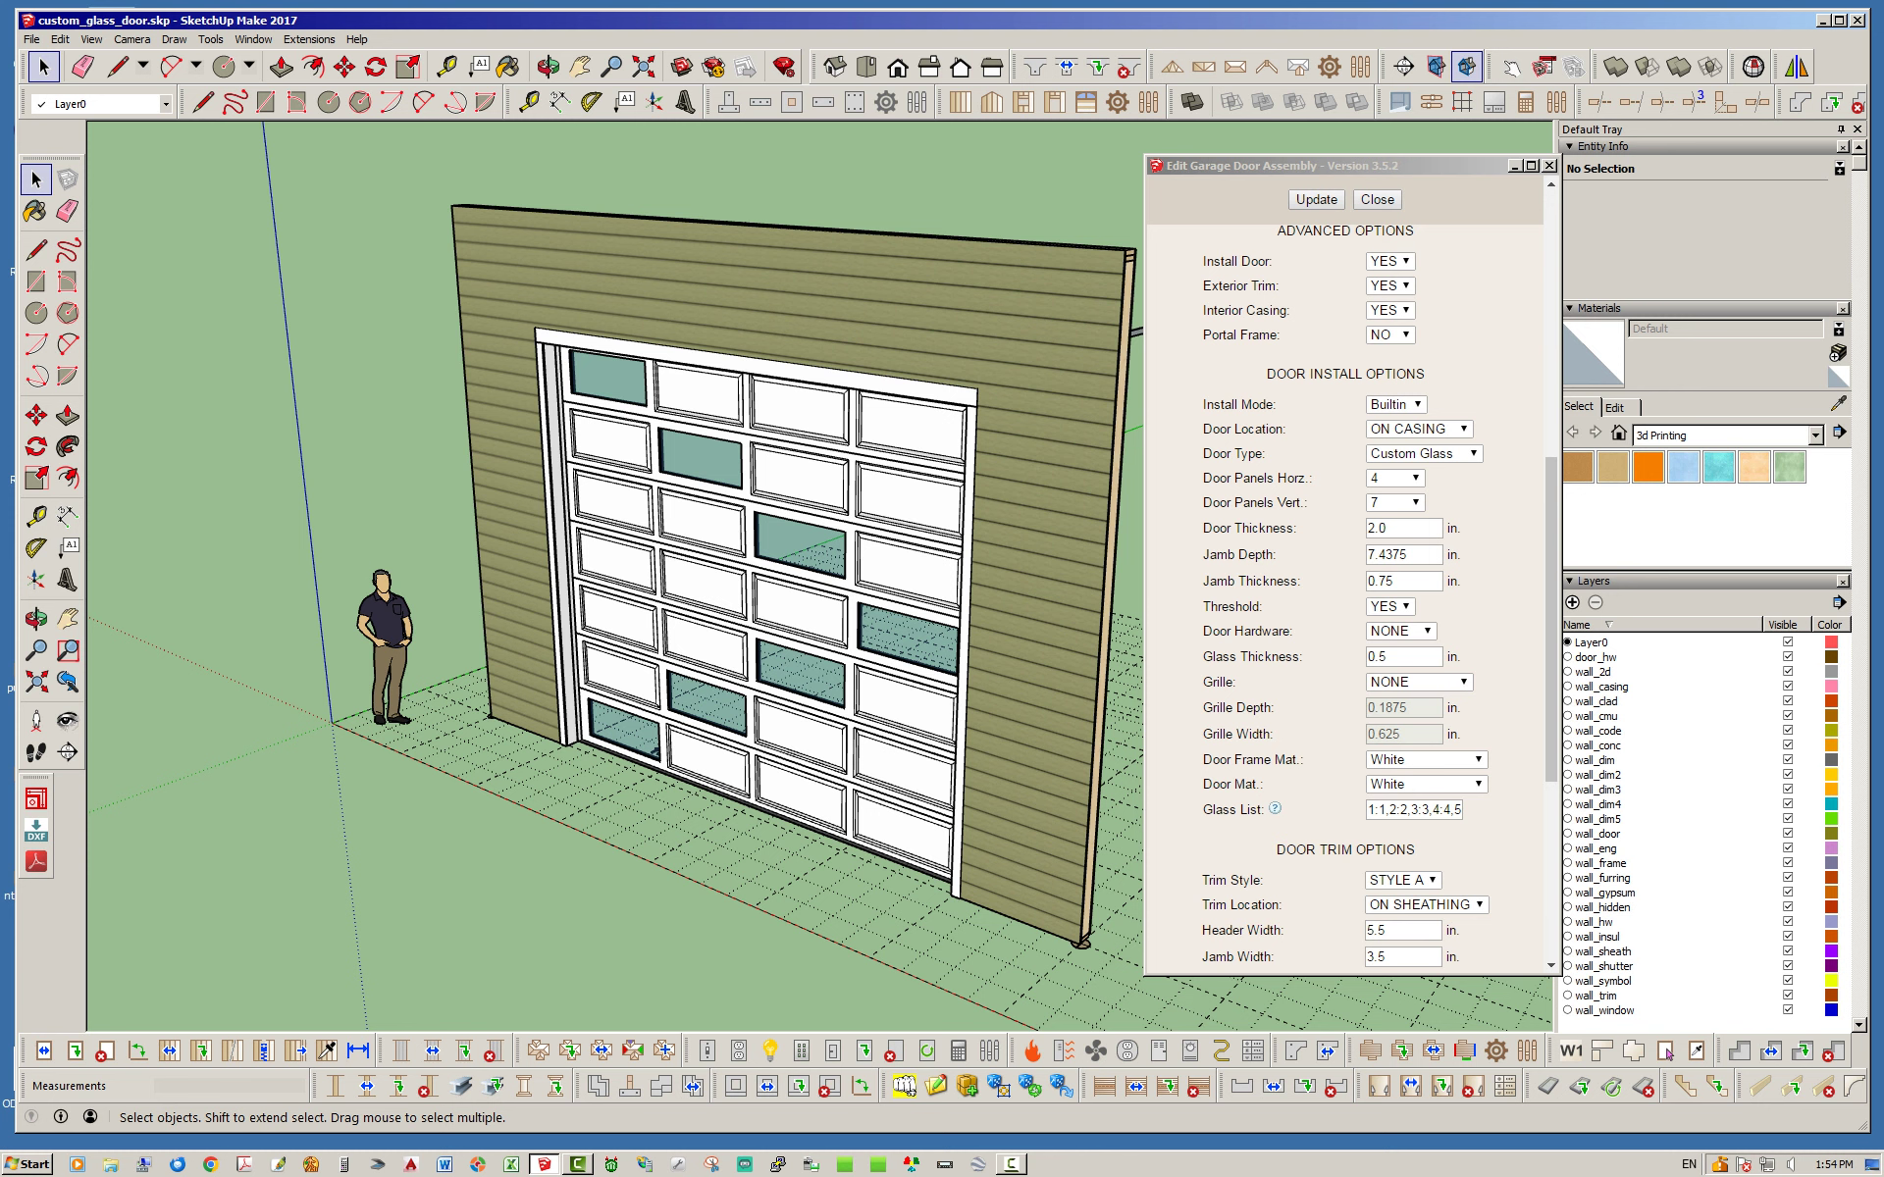
left_click(1369, 809)
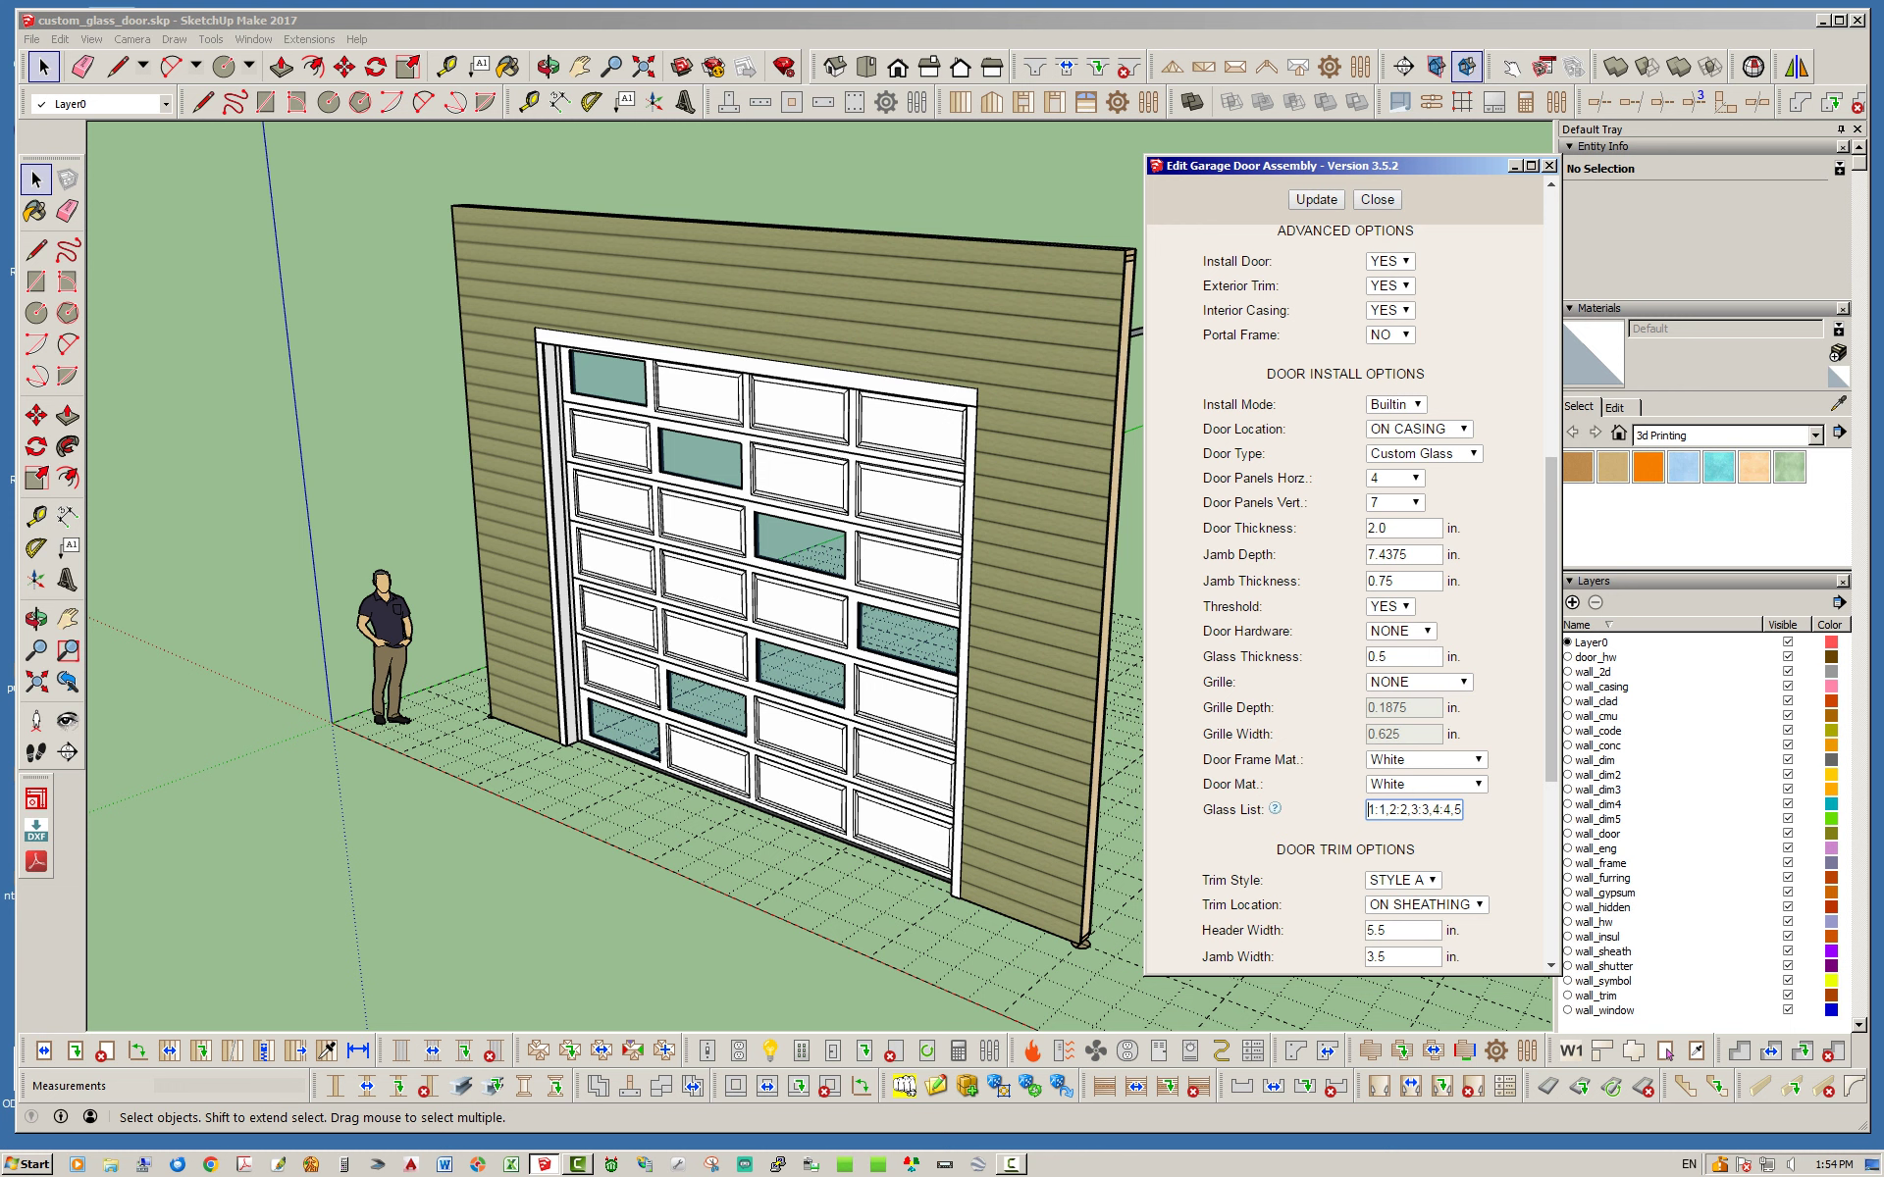
type("4:1,")
left_click_drag(1367, 810, 1468, 810)
left_click(1509, 812)
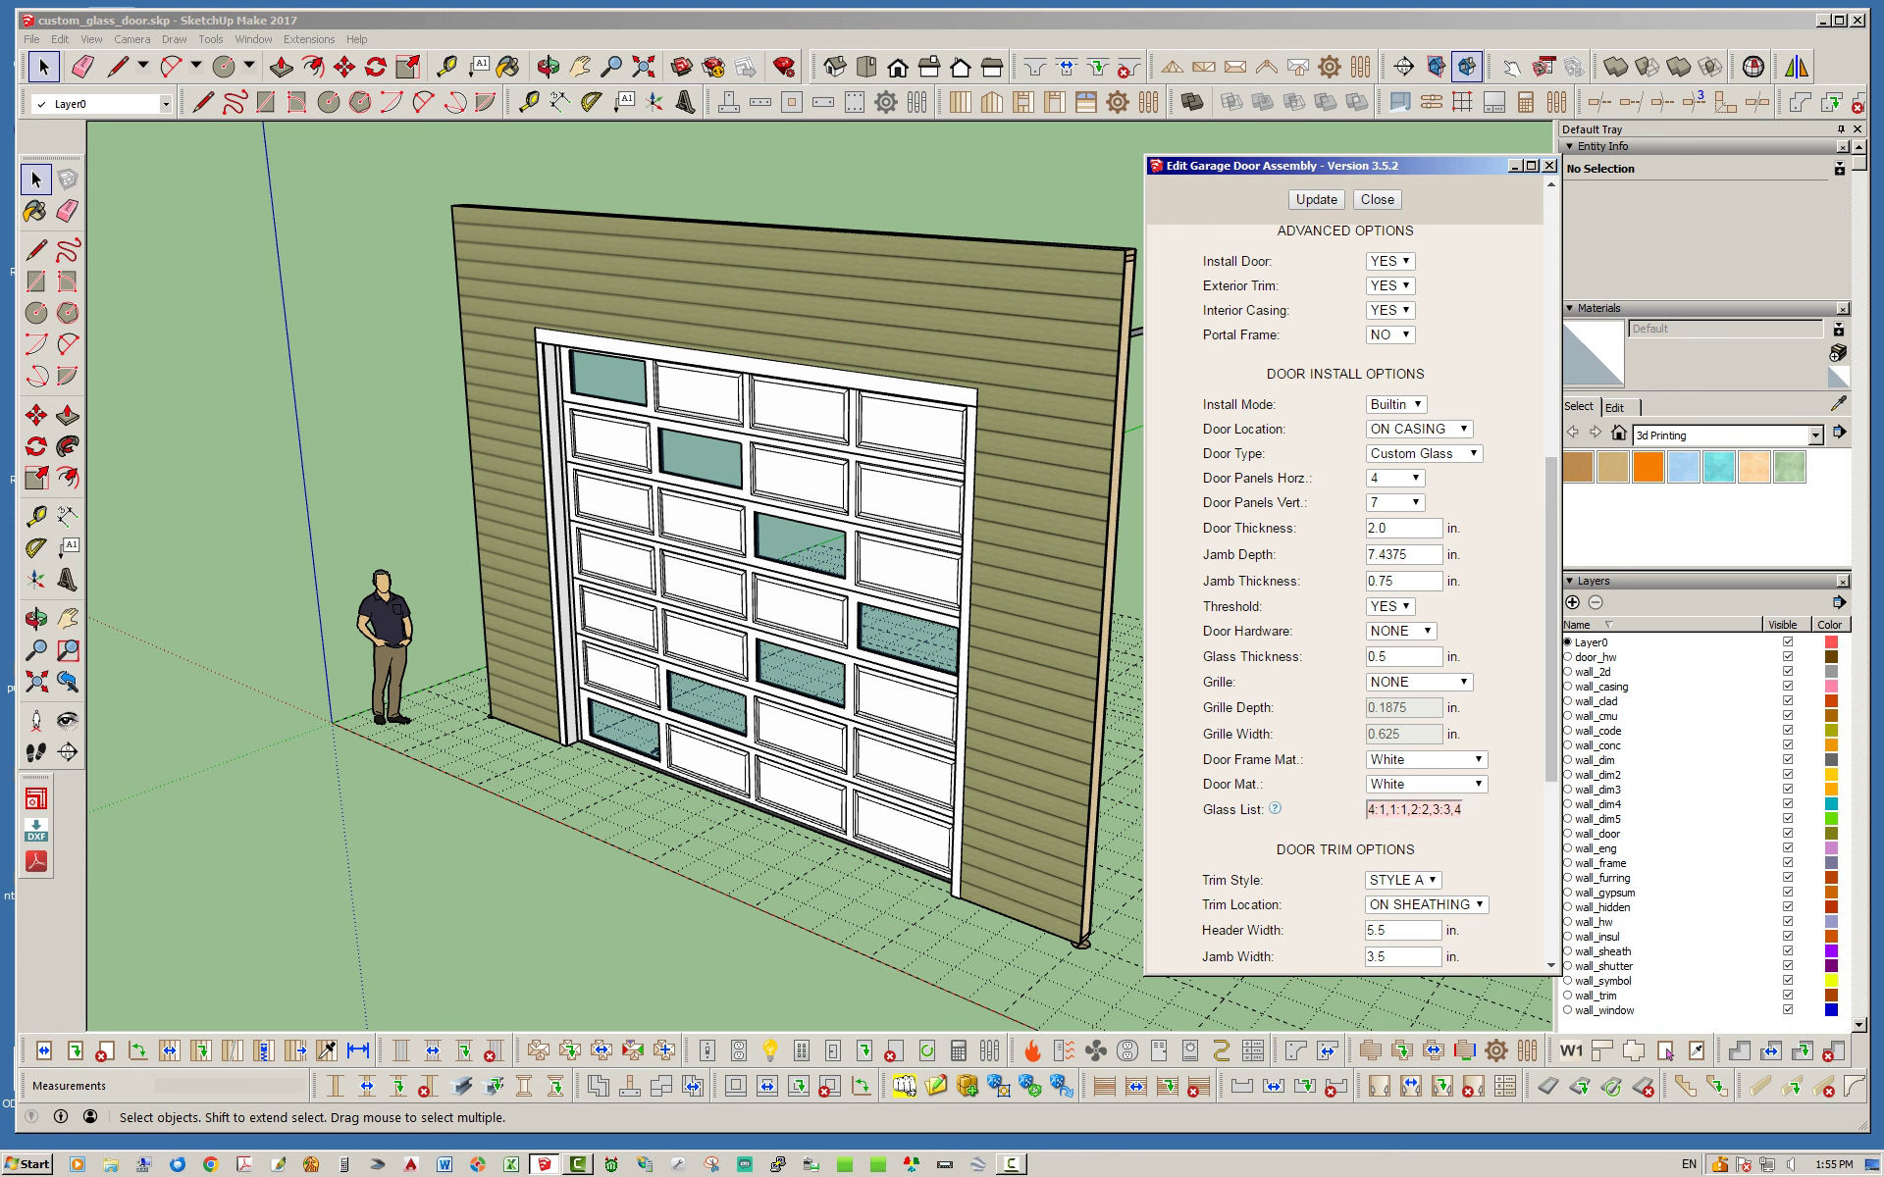
left_click(1316, 201)
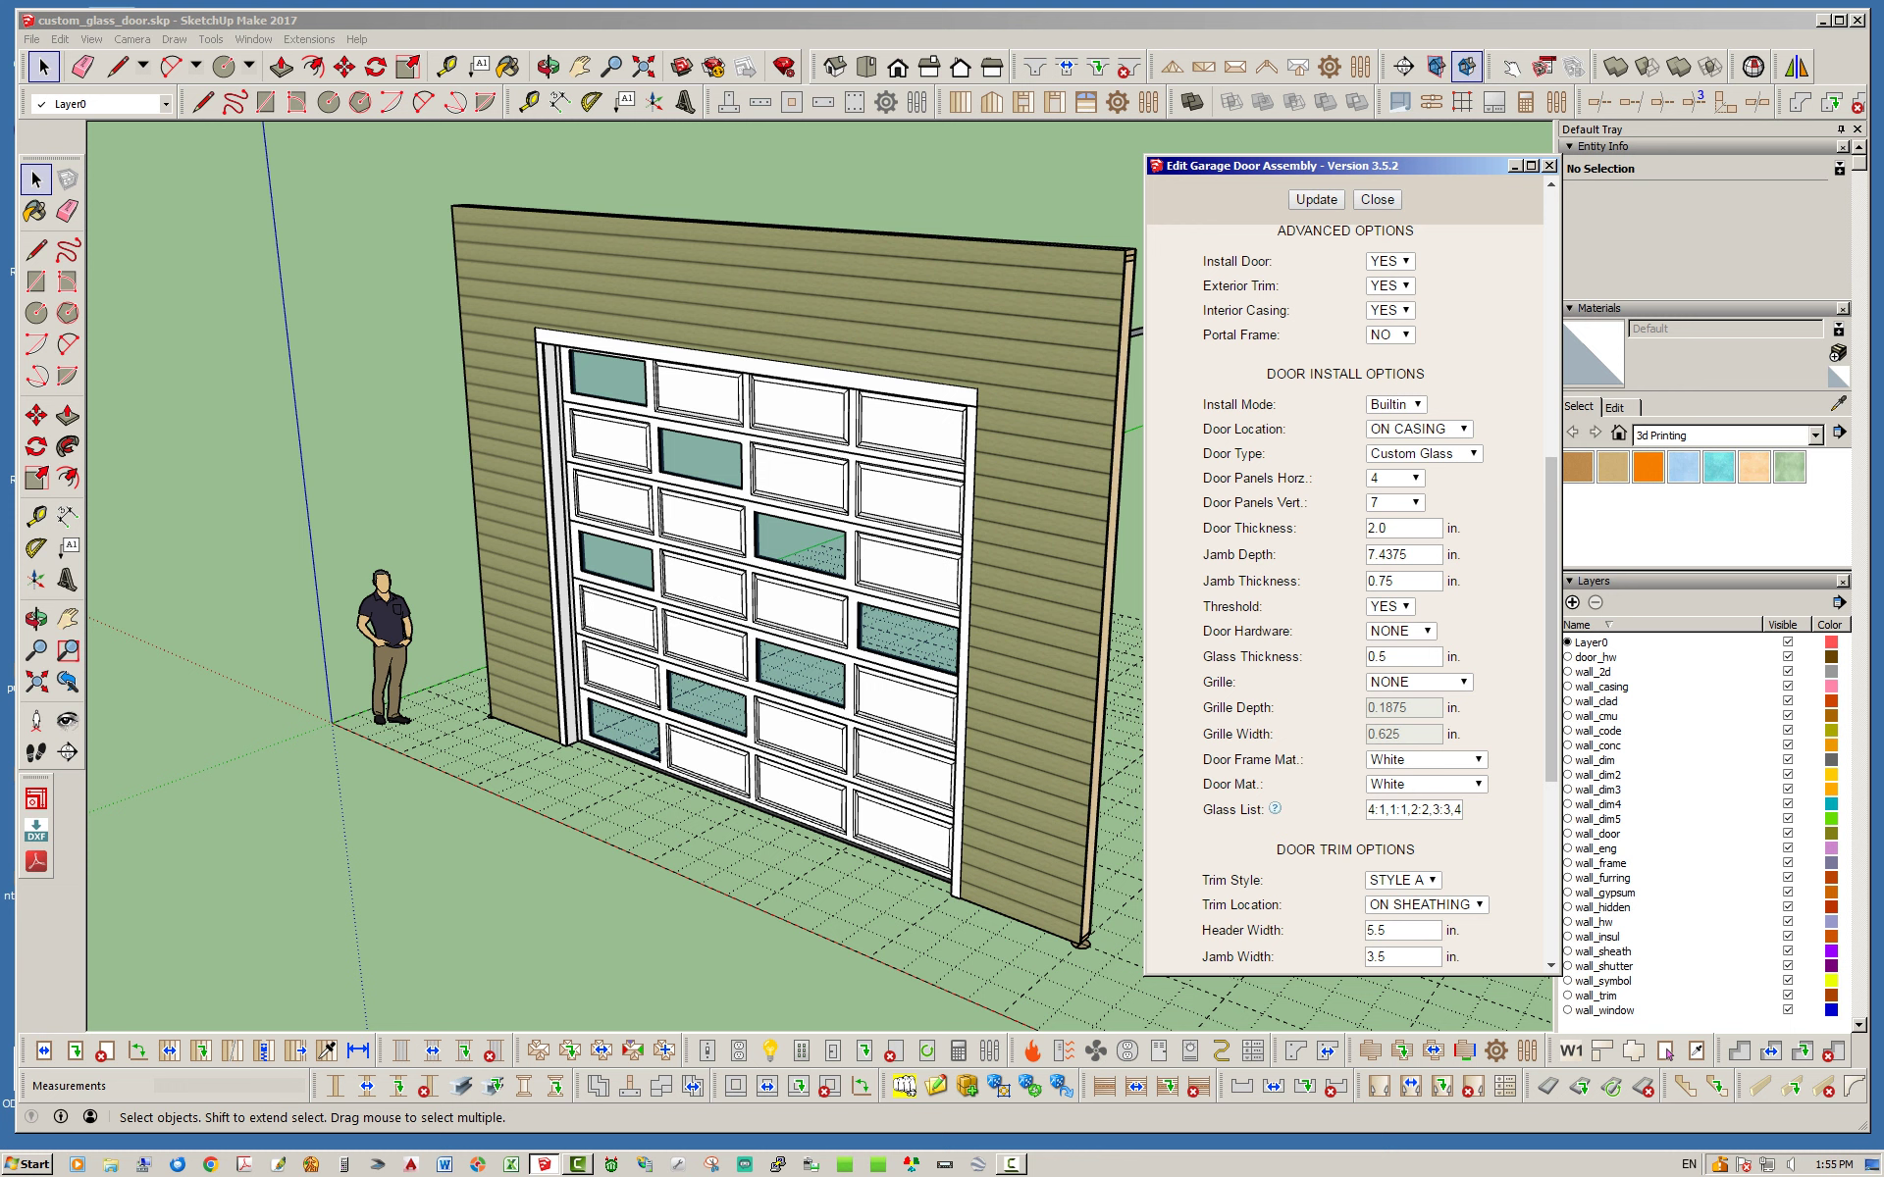
left_click_drag(1366, 810, 1477, 810)
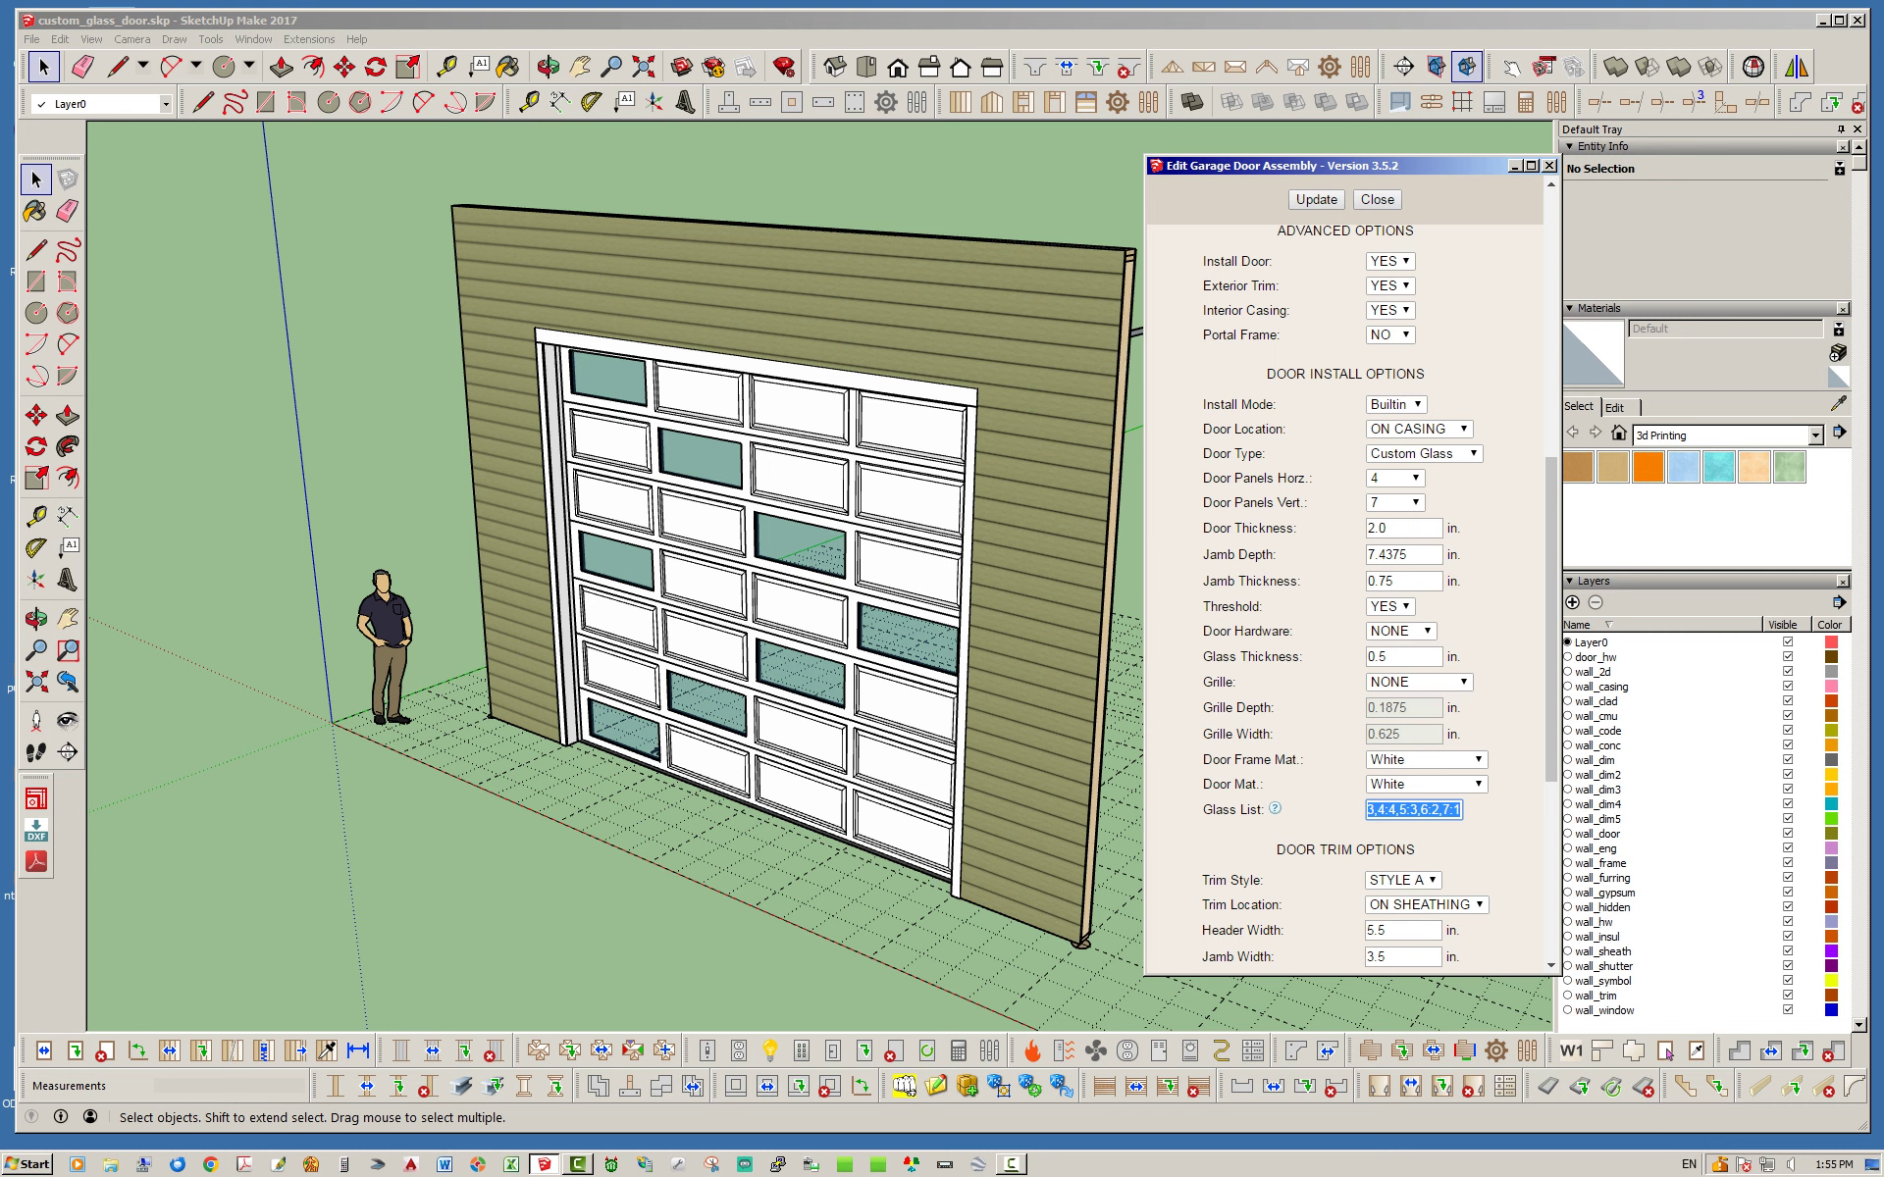
mouse_move(785, 608)
middle_mouse_down()
mouse_move(677, 628)
mouse_move(763, 620)
mouse_move(712, 618)
mouse_move(775, 564)
middle_mouse_up()
scroll(763, 620, "down", 1)
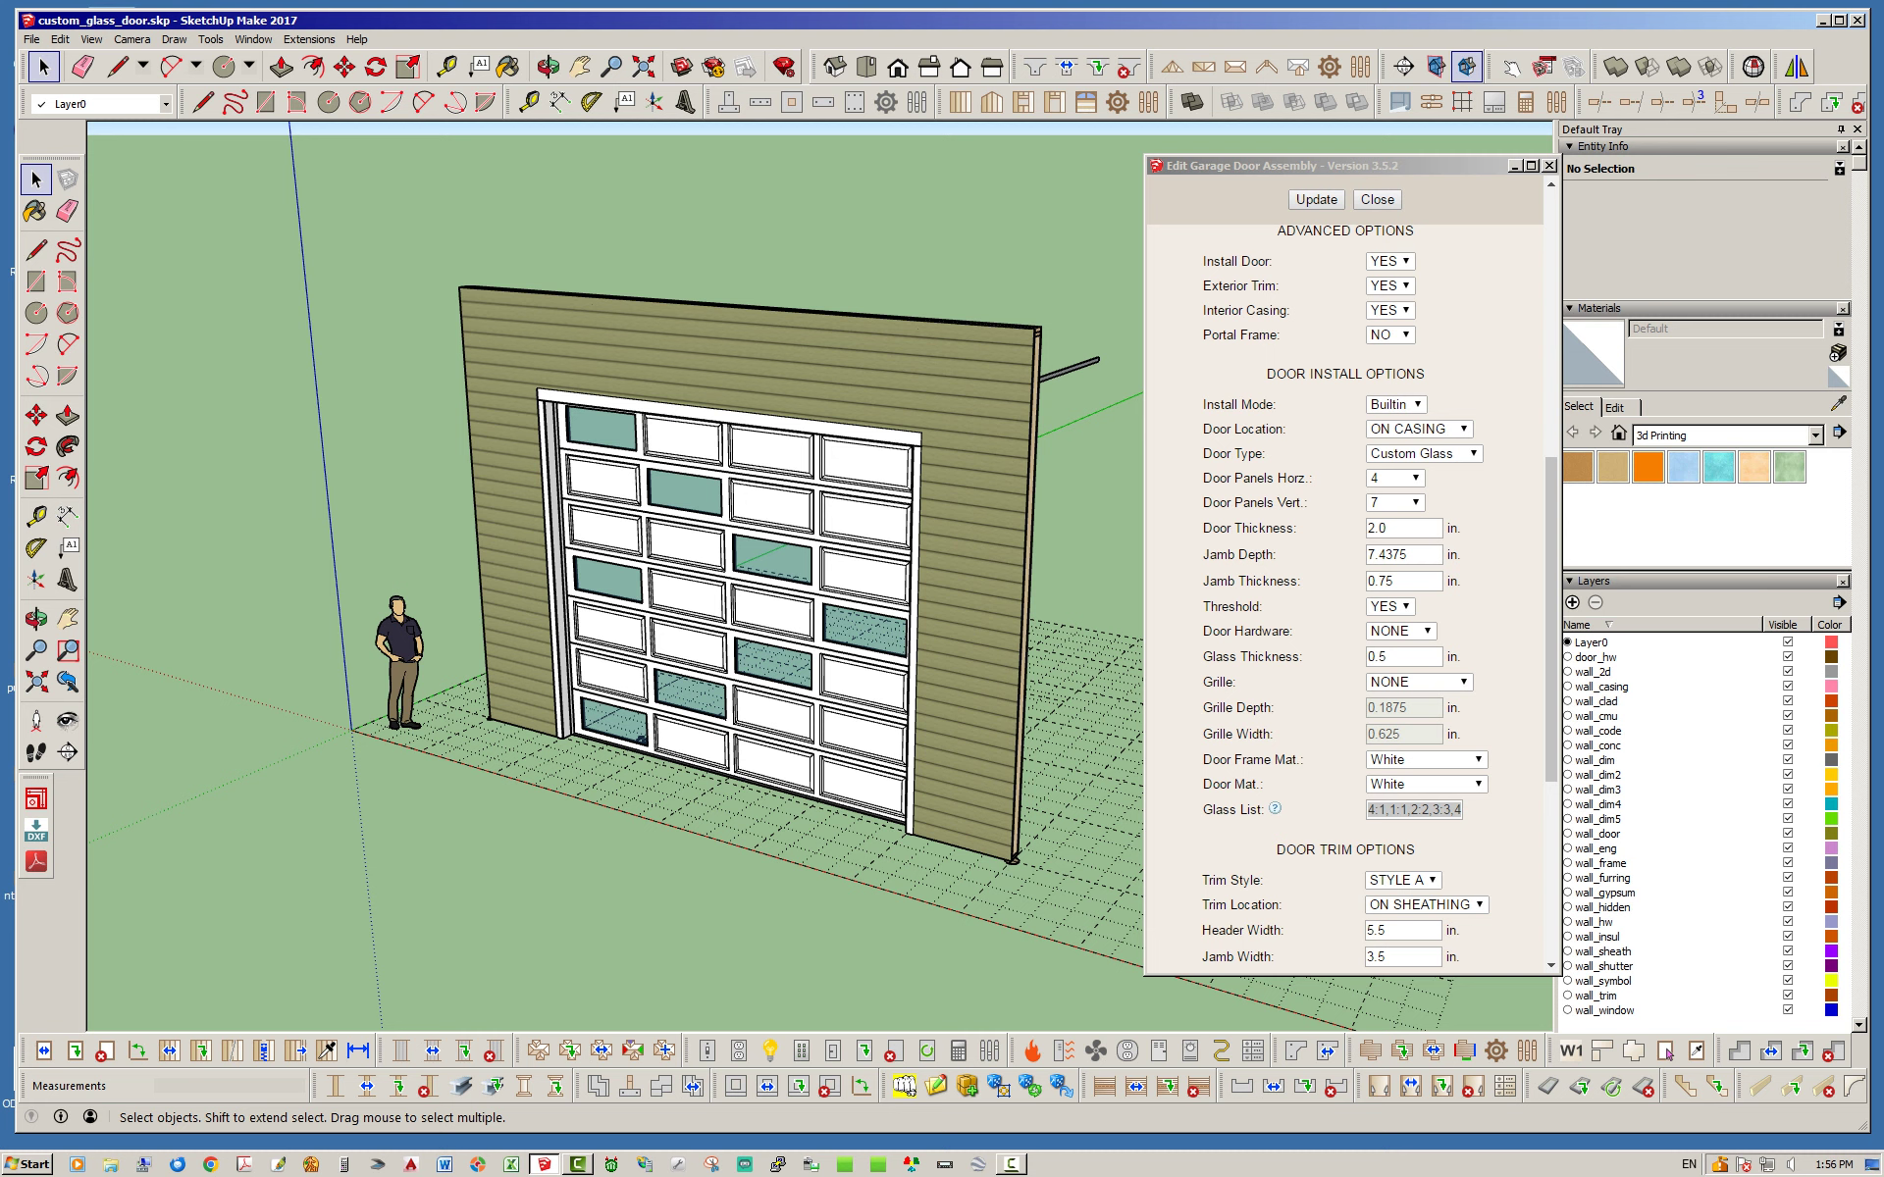
left_click_drag(1354, 166, 1316, 156)
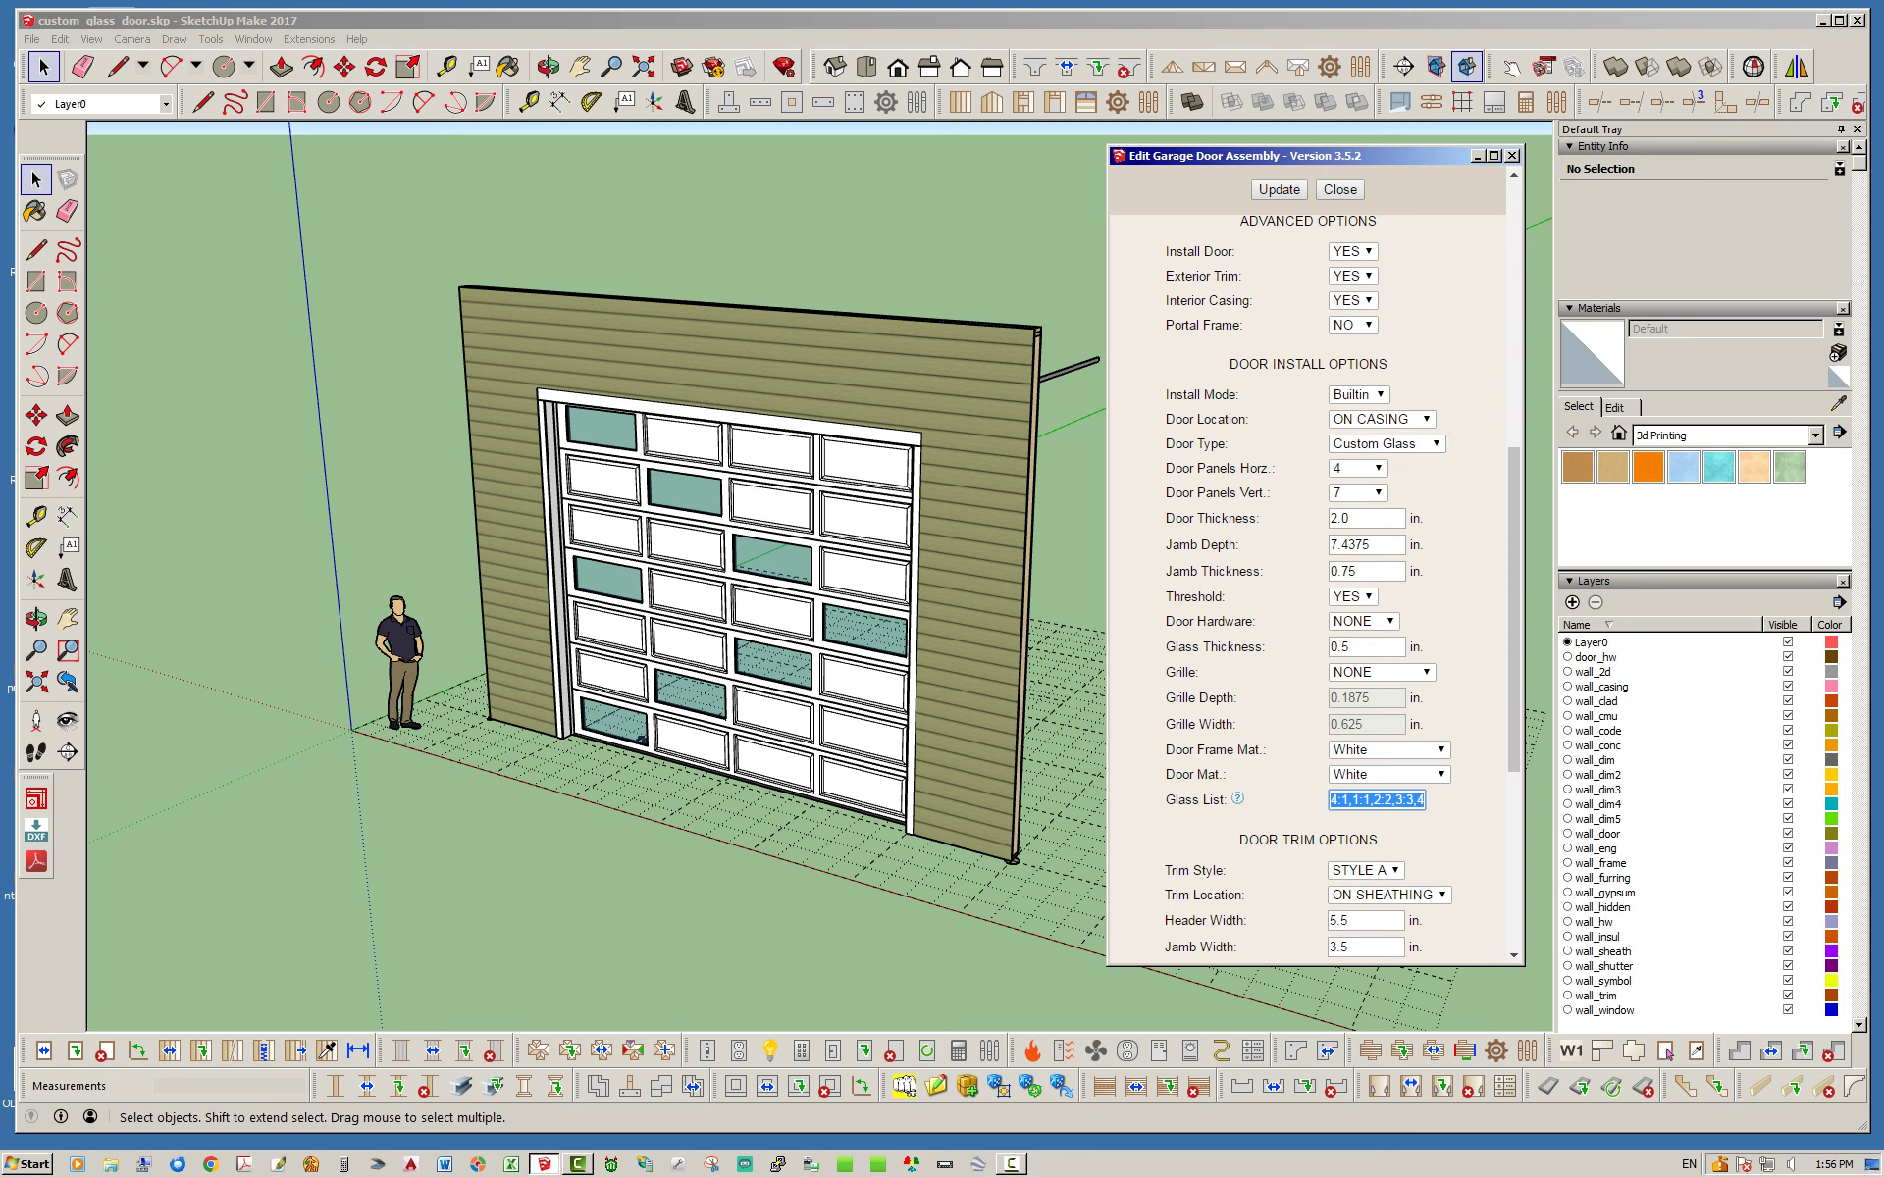